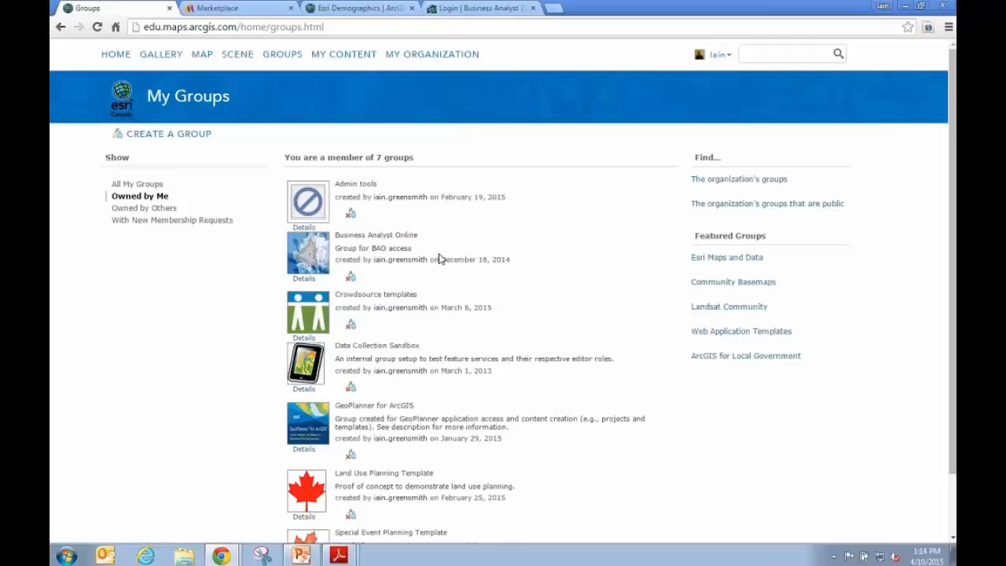
# Review the Business Analyst Online group's details and browse the new listings on the ArcGIS Marketplace.
pyautogui.click(407, 236)
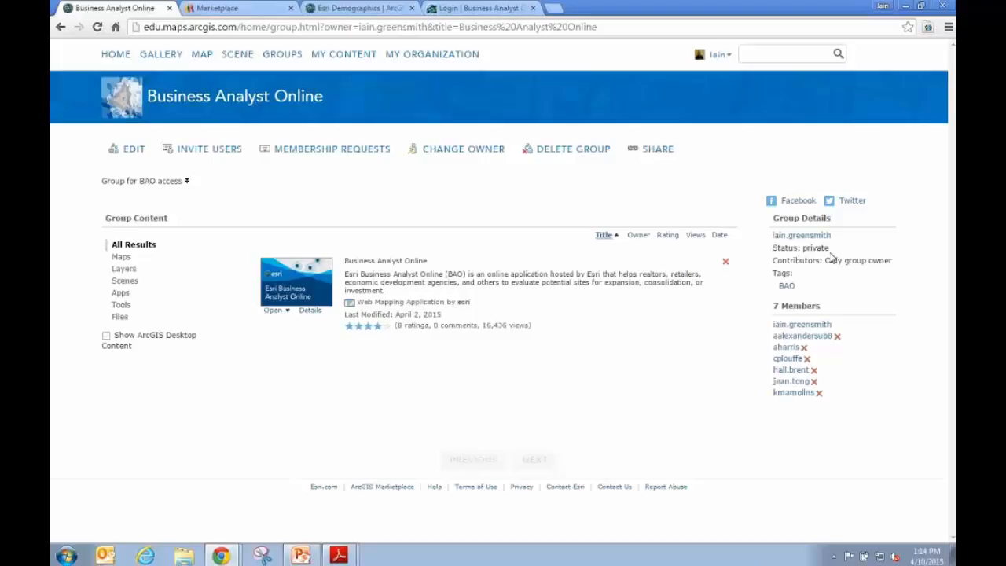
pyautogui.click(250, 9)
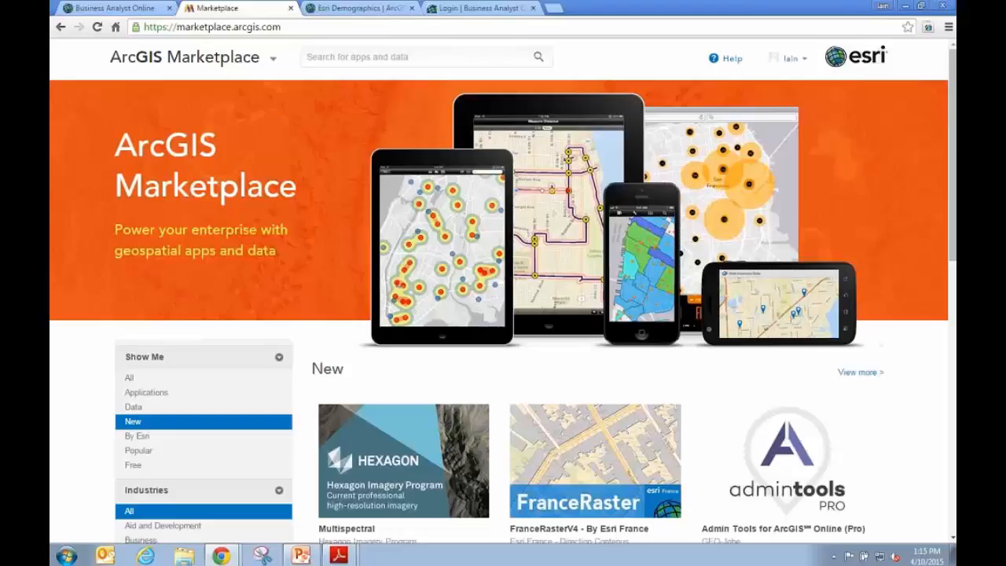
pyautogui.moveTo(954, 108); pyautogui.dragTo(952, 202)
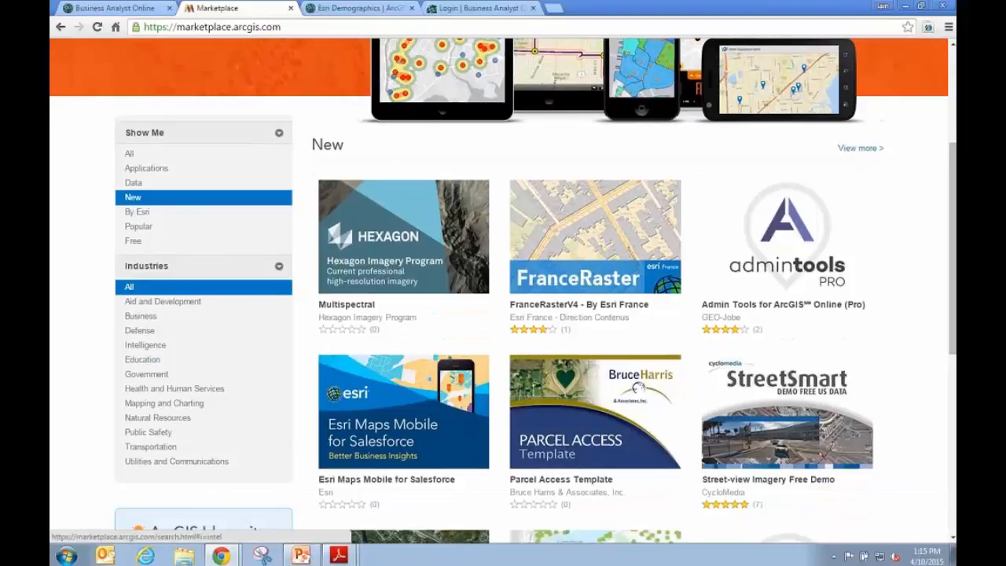
pyautogui.moveTo(952, 244); pyautogui.dragTo(948, 204)
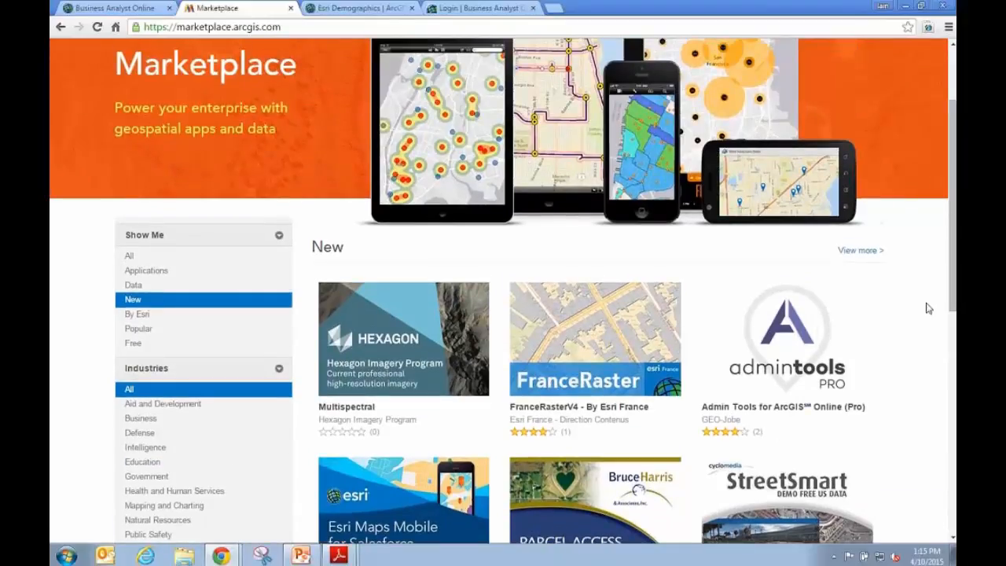
pyautogui.moveTo(853, 287)
pyautogui.moveTo(950, 196); pyautogui.dragTo(946, 149)
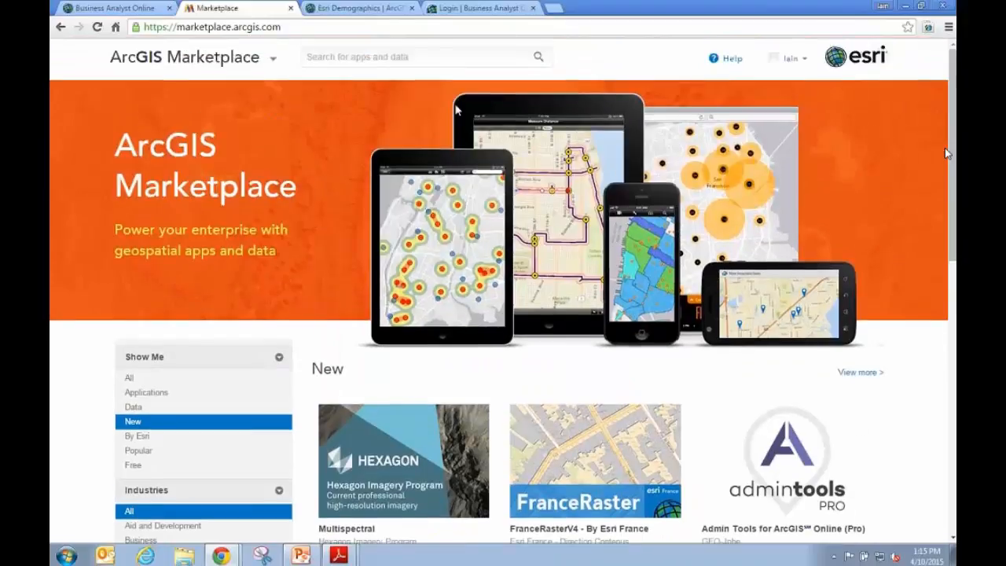
# Search the ArcGIS Marketplace for "business analyst".
pyautogui.click(385, 56)
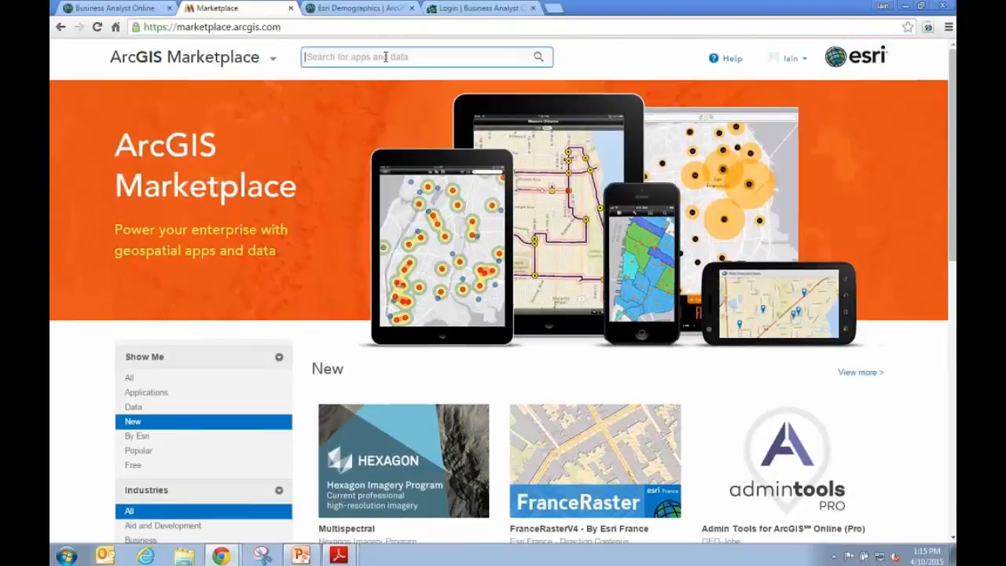
pyautogui.write('business ana')
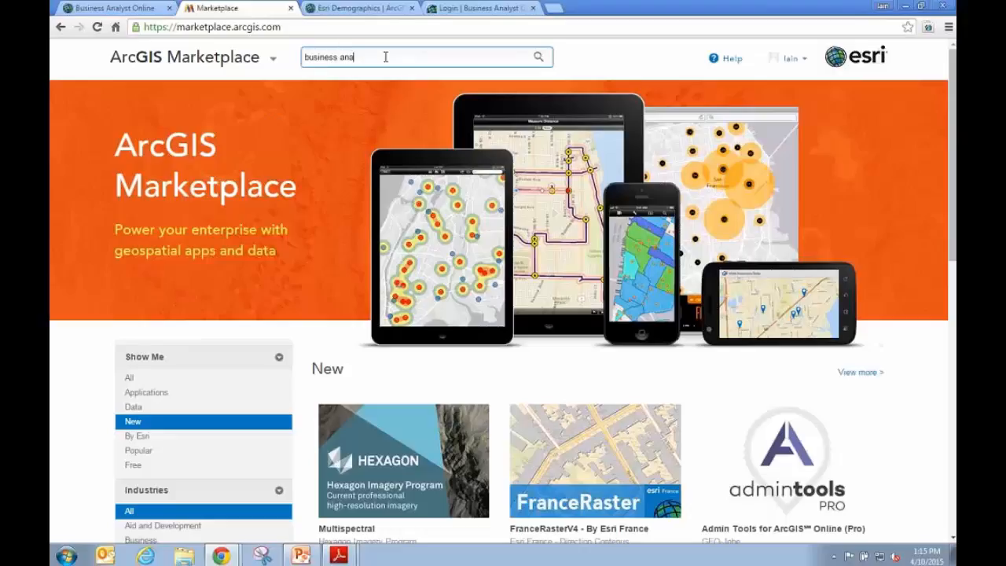
pyautogui.write('lyst')
pyautogui.press('Return')
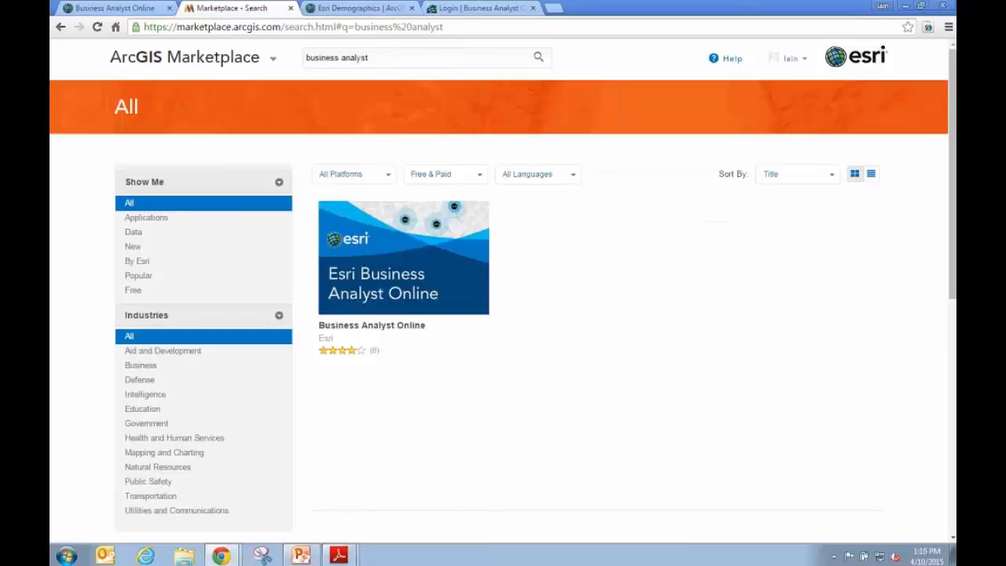
# Read the overview of the Business Analyst Online listing and open its item page in the organization.
pyautogui.click(458, 282)
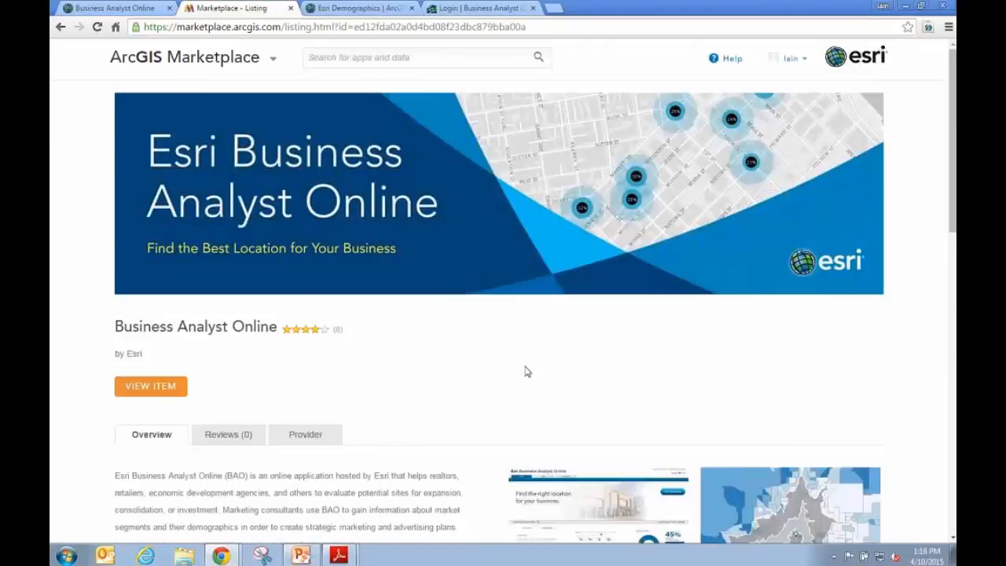
pyautogui.scroll(-3, 526, 371)
pyautogui.scroll(-1, 526, 371)
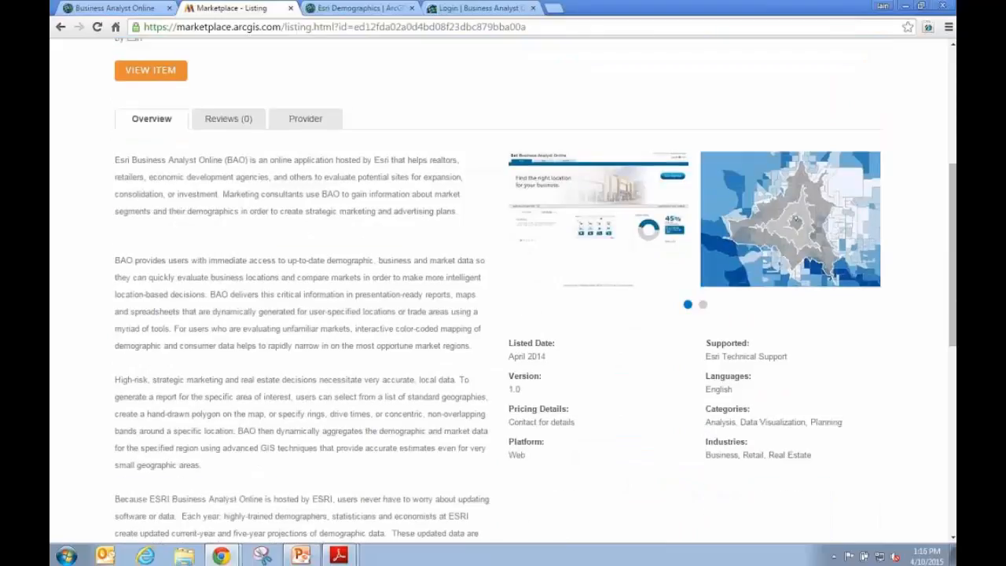
pyautogui.scroll(3, 249, 90)
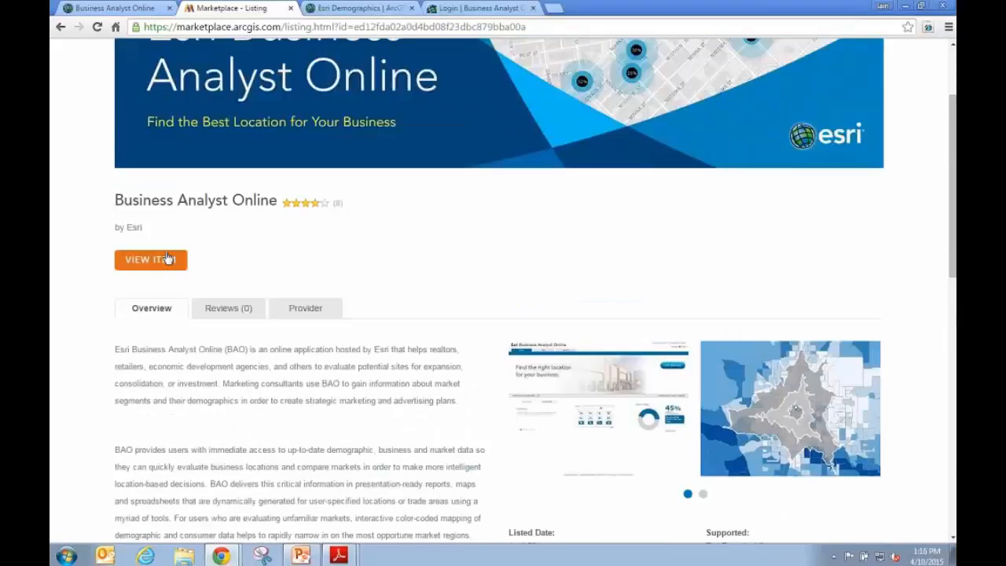
pyautogui.click(167, 262)
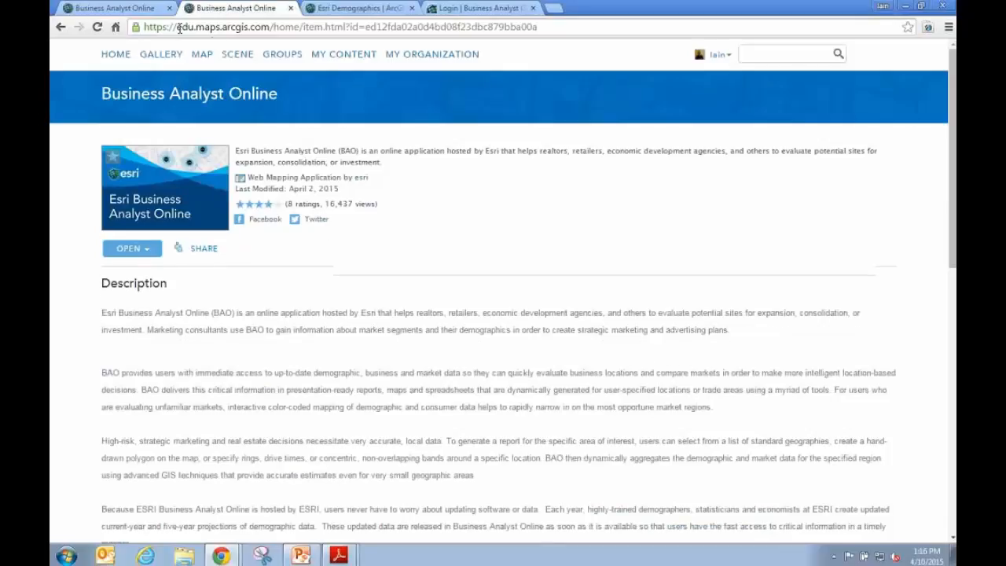
# Highlight "edu.maps" in the item page's web address and switch to the PowerPoint slide show.
pyautogui.moveTo(174, 28); pyautogui.dragTo(219, 29)
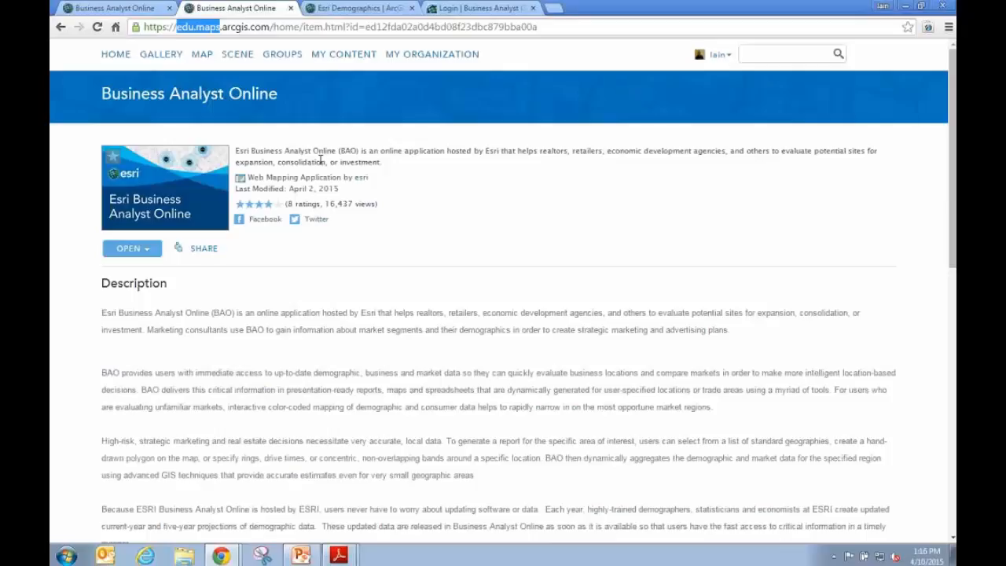
pyautogui.hotkey('alt', 'Tab')
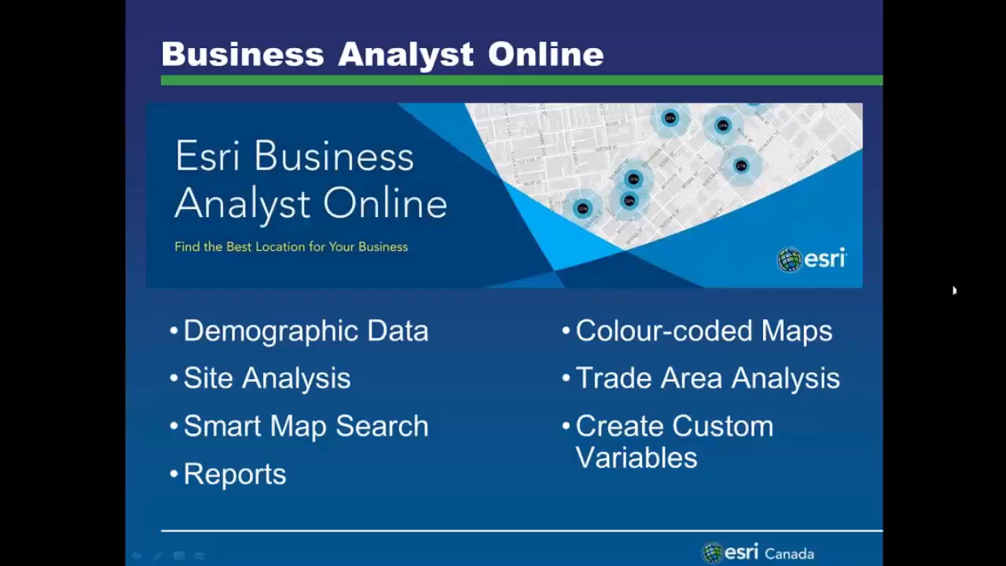
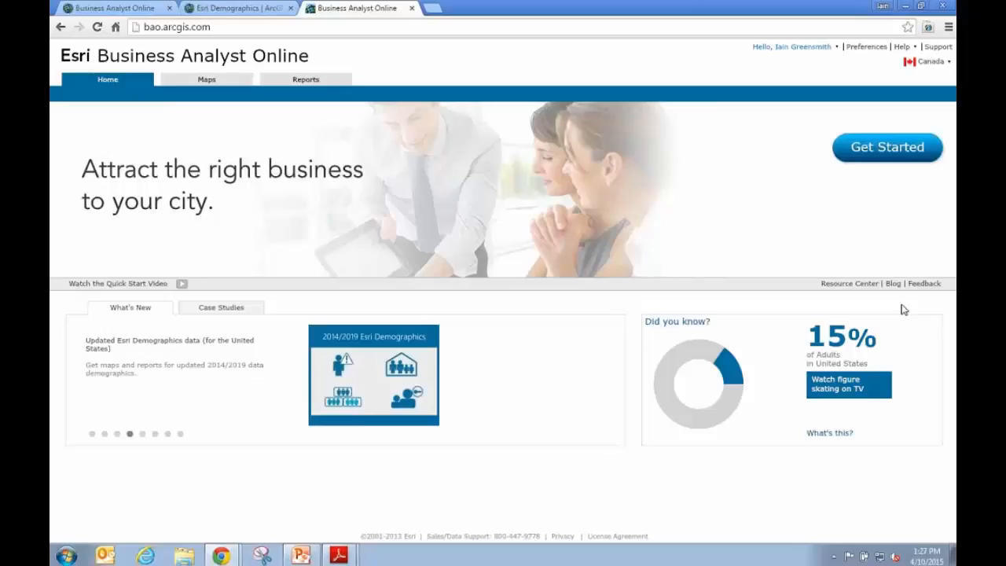
# Review the unit and country choices in the general preferences and close them without saving.
pyautogui.click(838, 49)
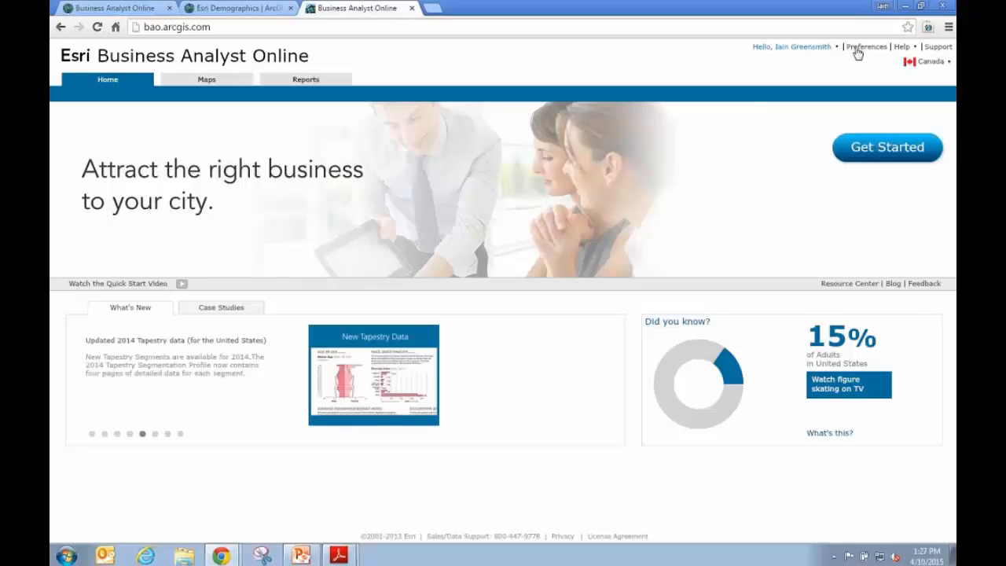
pyautogui.click(858, 48)
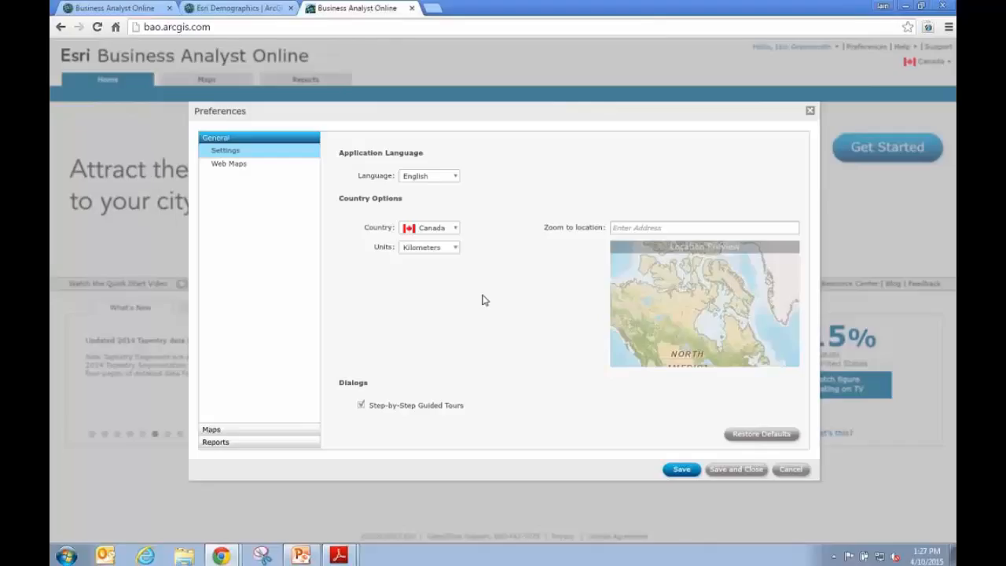
pyautogui.click(454, 247)
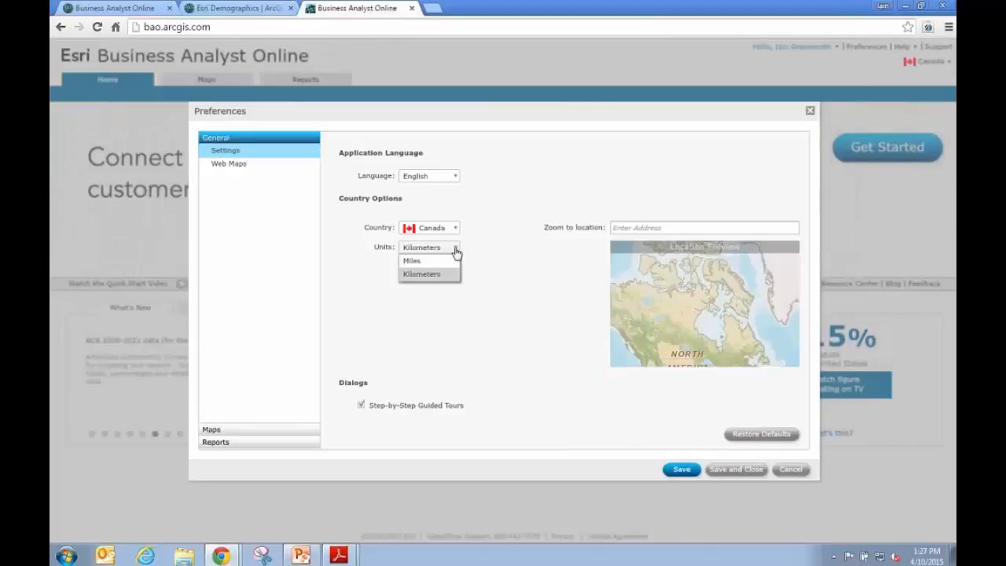
pyautogui.click(455, 232)
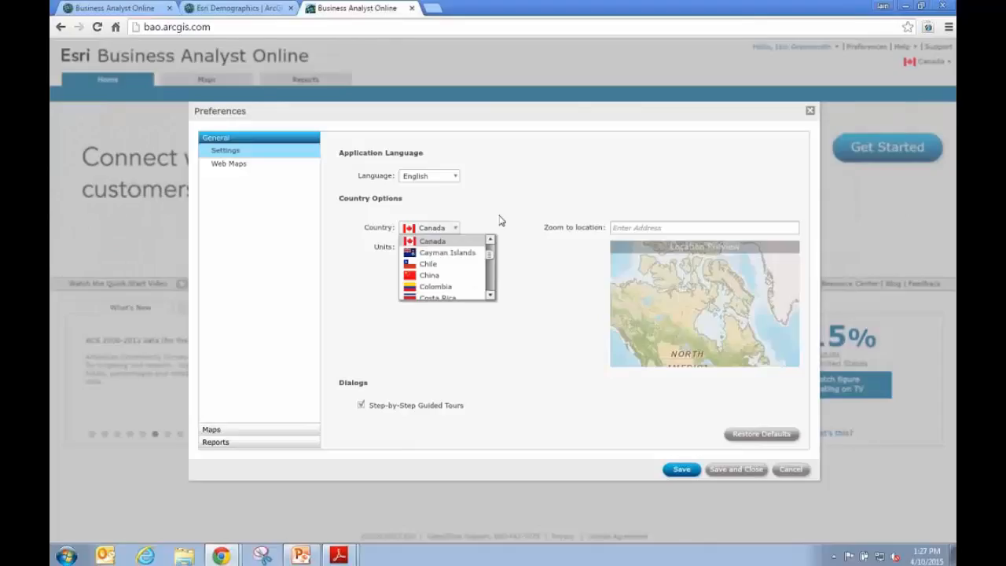
pyautogui.click(499, 220)
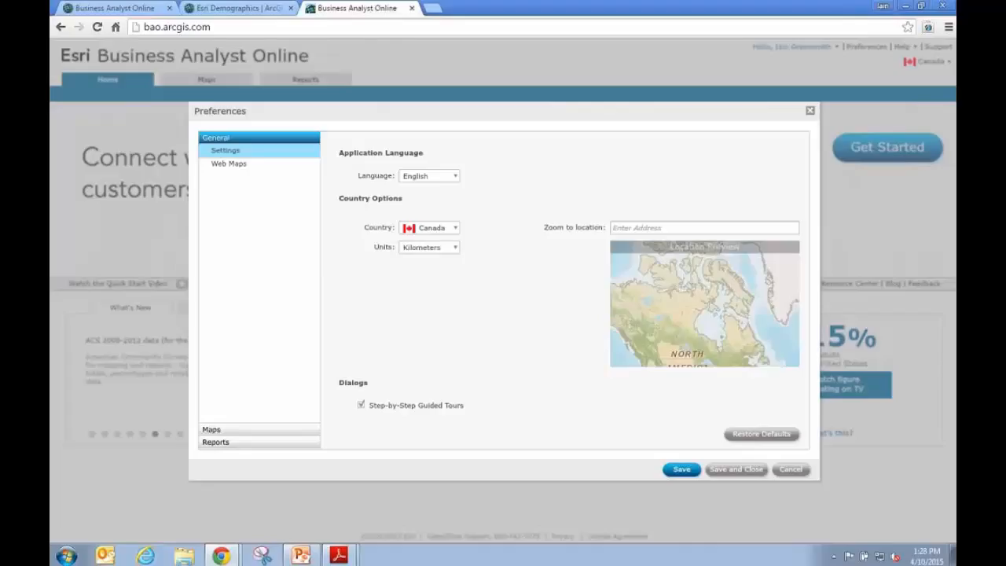
pyautogui.click(798, 469)
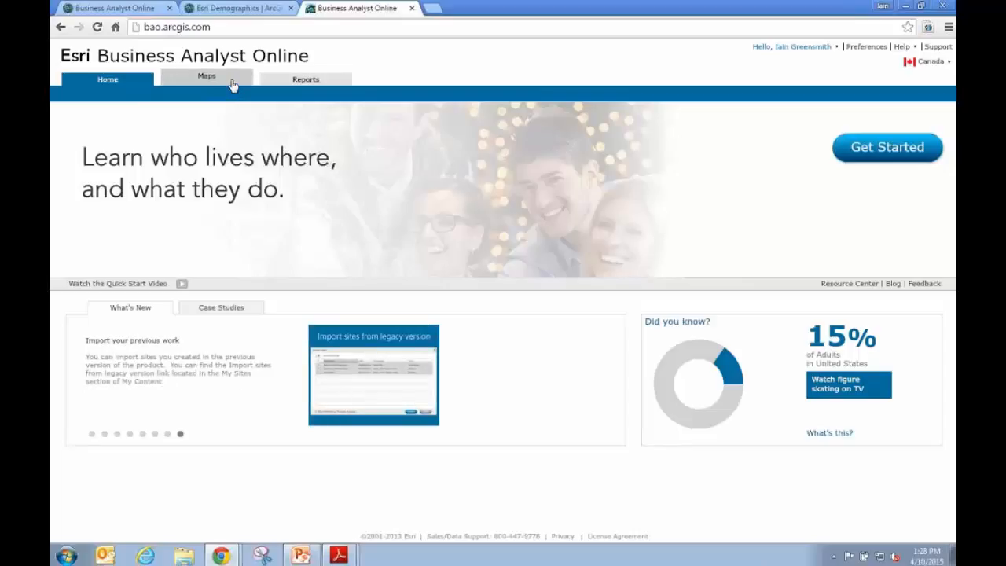
# Open the Business Analyst Online map and zoom it to St. John's, NL.
pyautogui.click(233, 85)
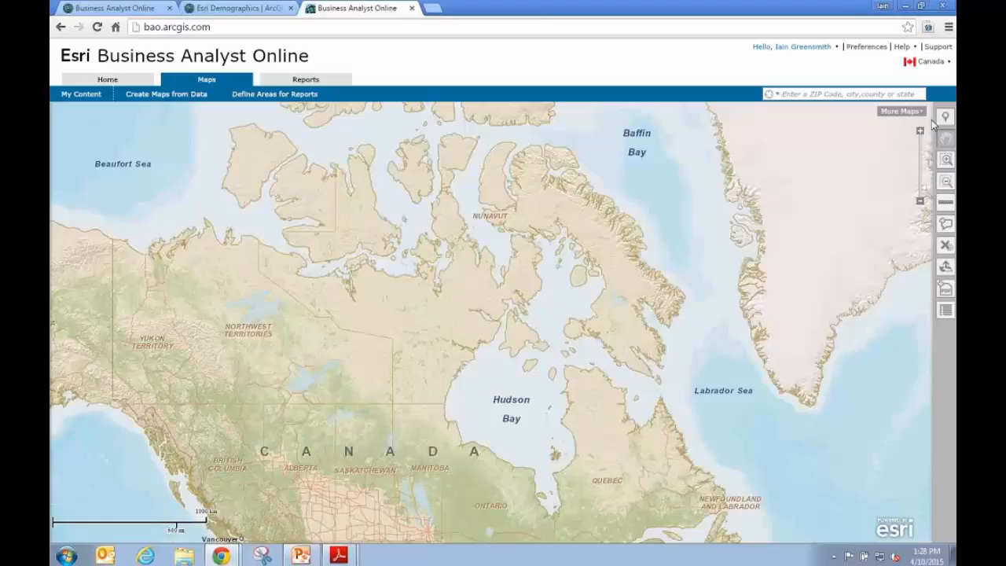
pyautogui.moveTo(921, 139)
pyautogui.moveTo(919, 186)
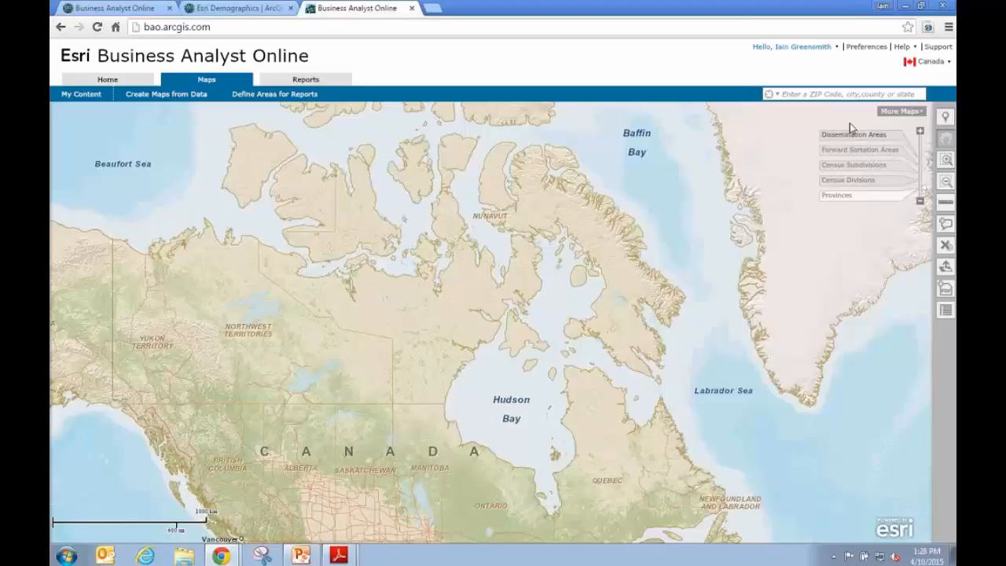
pyautogui.click(850, 93)
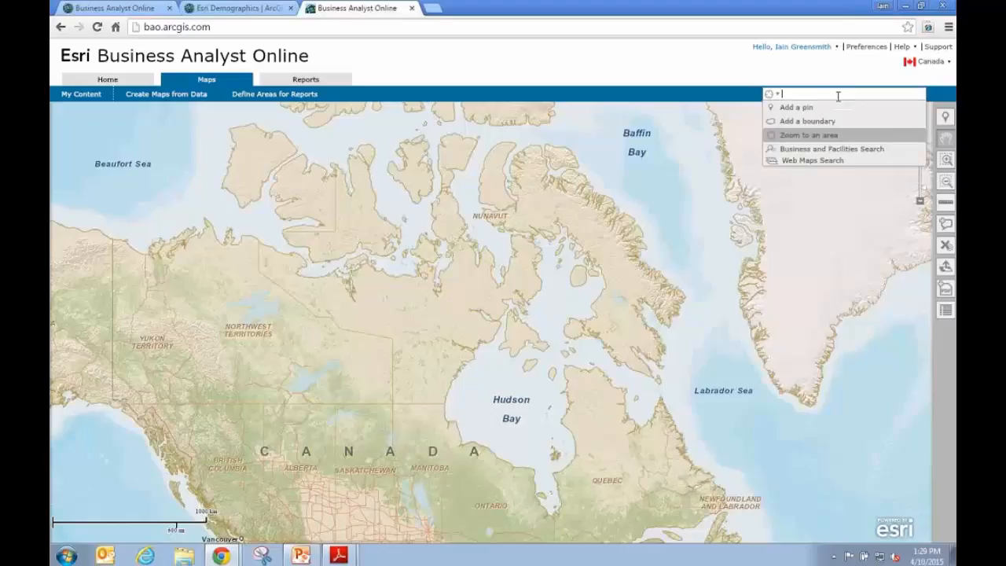
pyautogui.write("St. John's, NL")
pyautogui.press('Return')
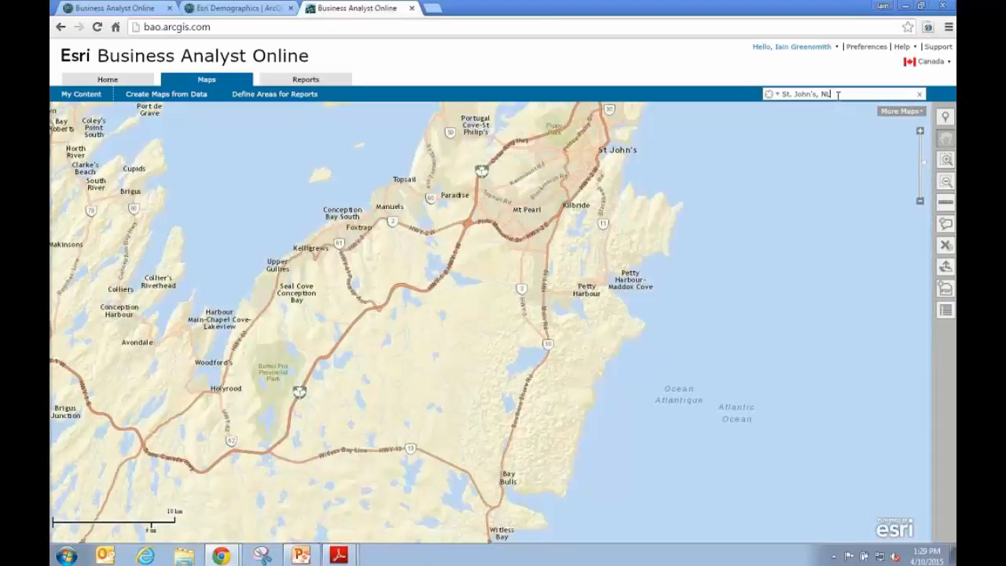
# Compare the St. John's area at the Forward Sortation Areas and Dissemination Areas zoom levels, ending on Dissemination Areas.
pyautogui.moveTo(577, 205); pyautogui.dragTo(572, 367)
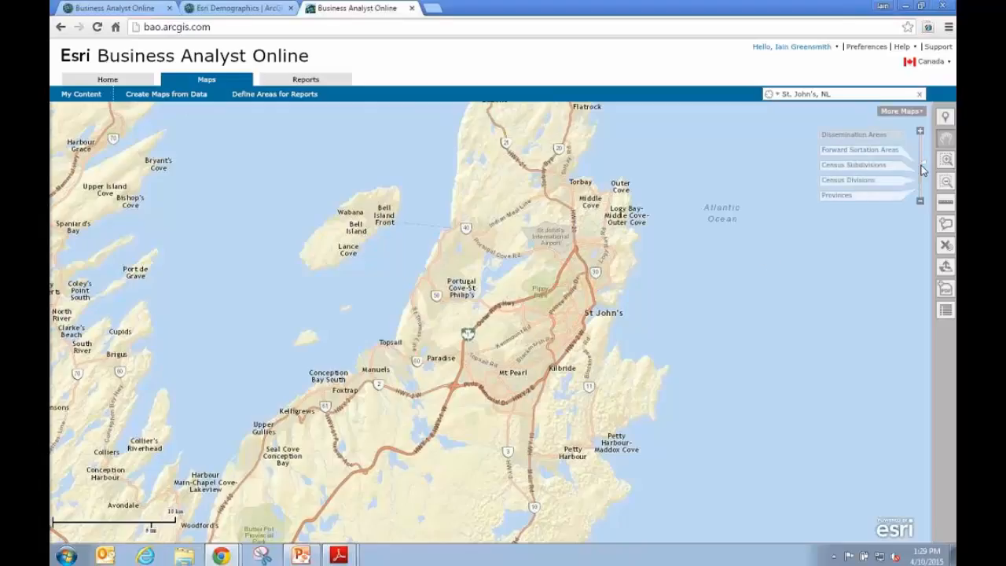
pyautogui.click(890, 139)
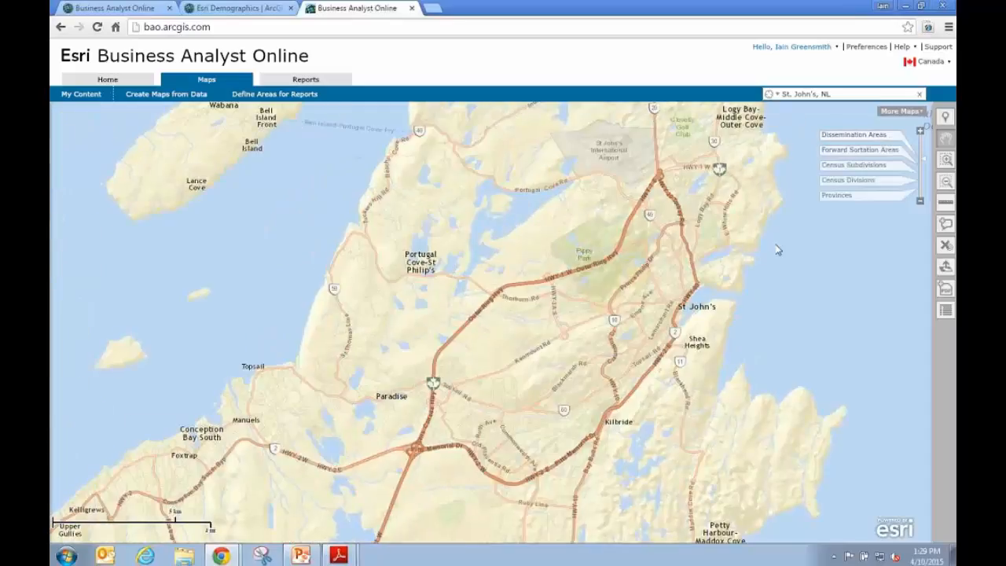
pyautogui.moveTo(778, 249); pyautogui.dragTo(726, 272)
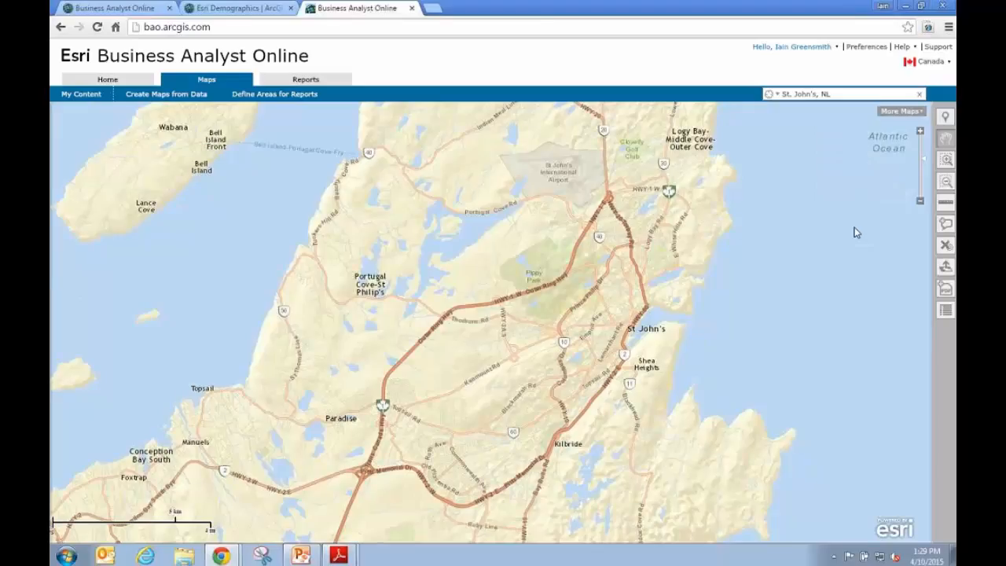
pyautogui.moveTo(915, 189)
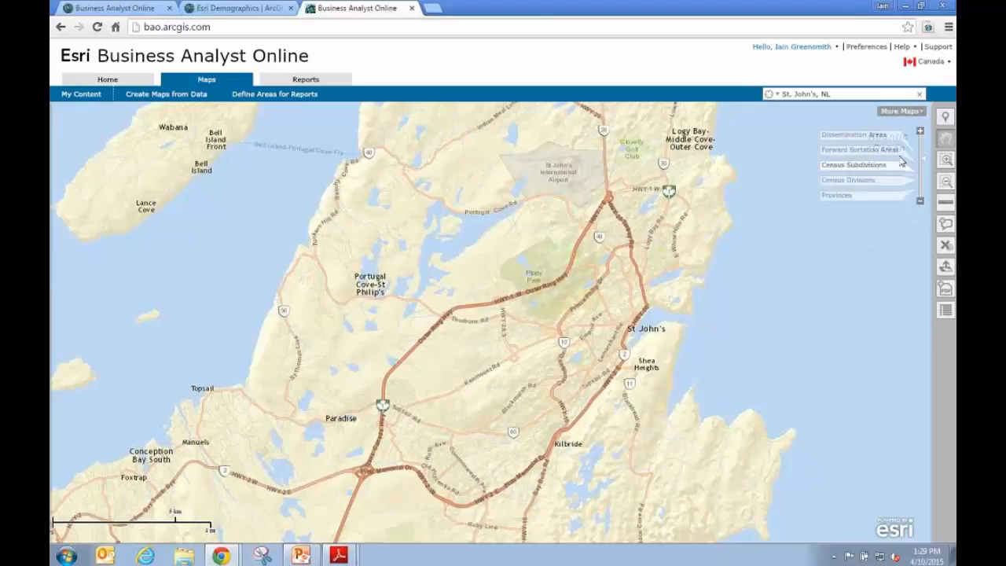
pyautogui.click(894, 158)
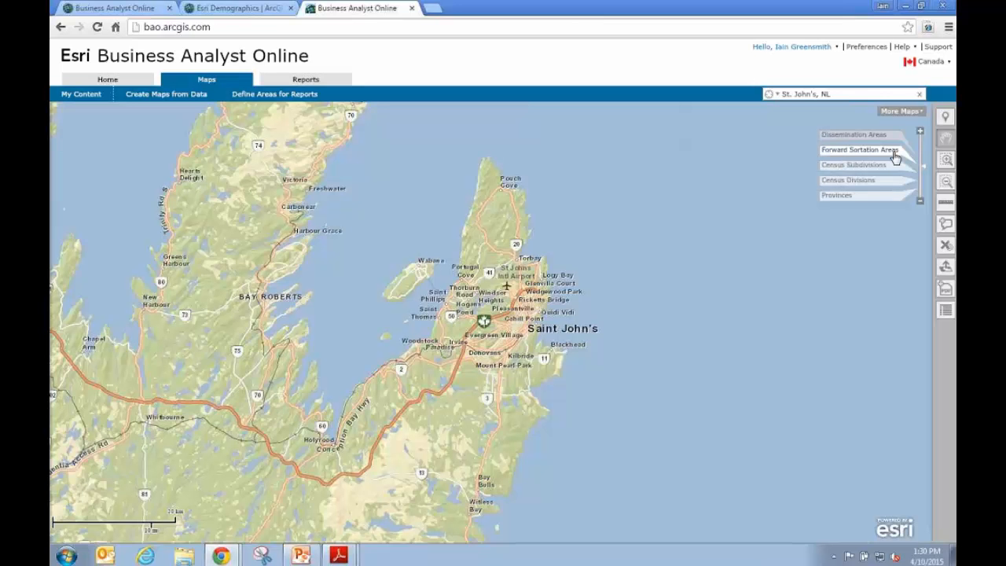
pyautogui.click(885, 142)
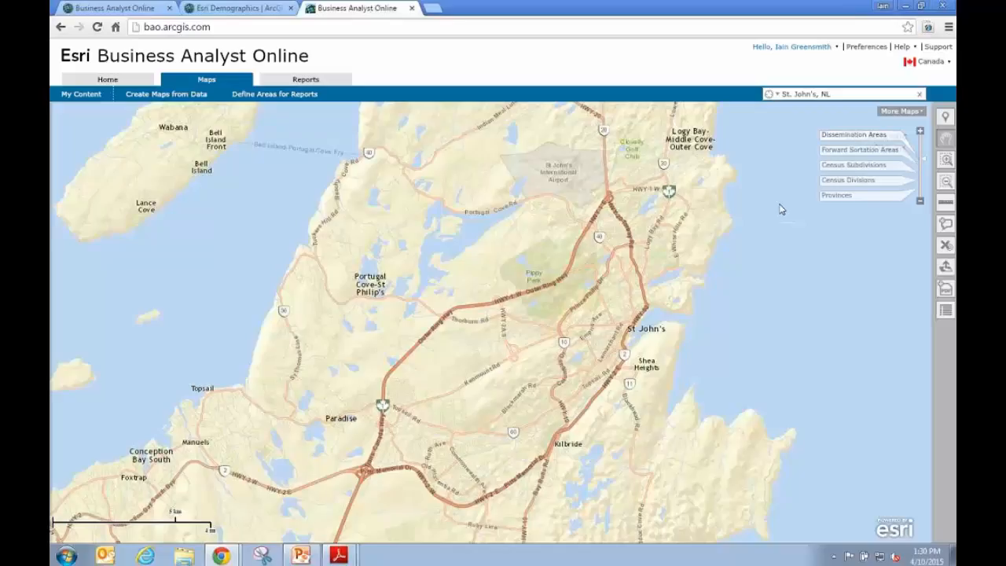
pyautogui.moveTo(709, 275); pyautogui.dragTo(679, 280)
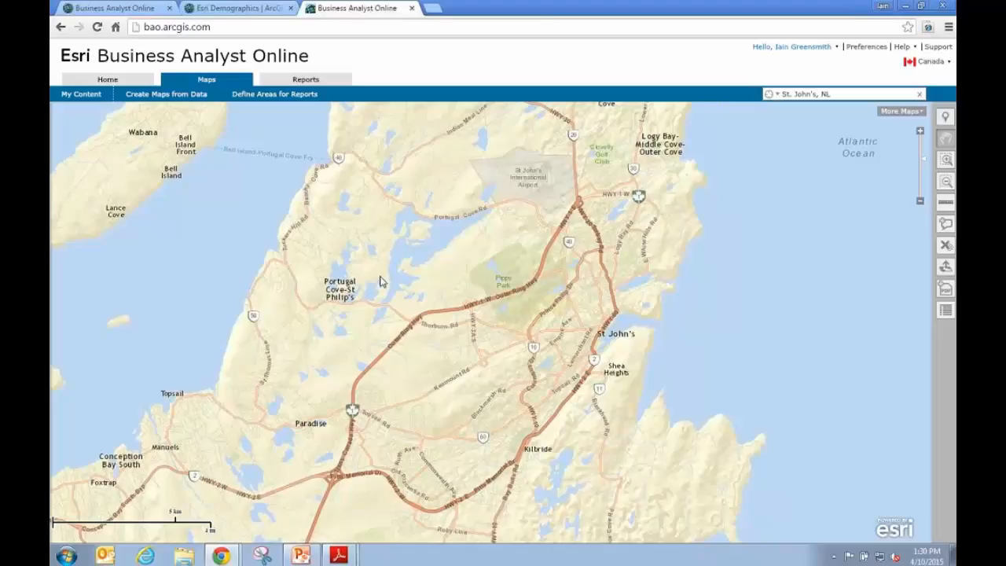
# Run a business and facilities search for SIC code 8299 within the current map view.
pyautogui.moveTo(202, 96)
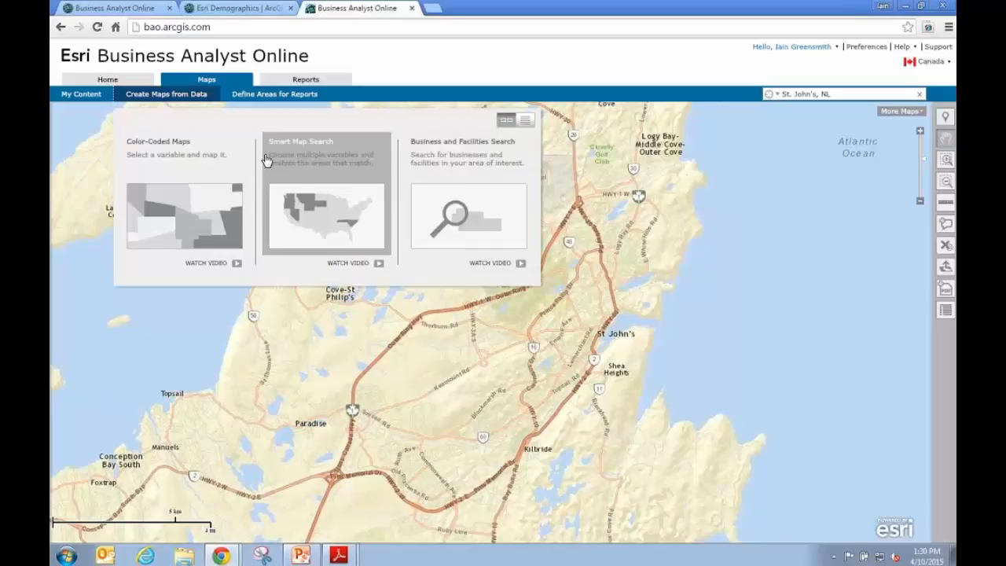
pyautogui.click(190, 98)
pyautogui.click(500, 167)
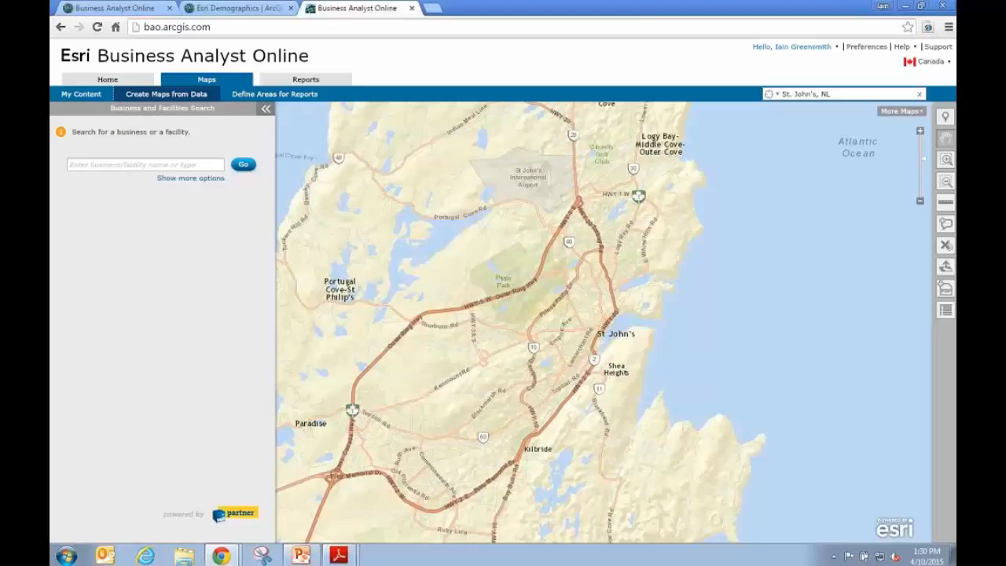
pyautogui.click(141, 165)
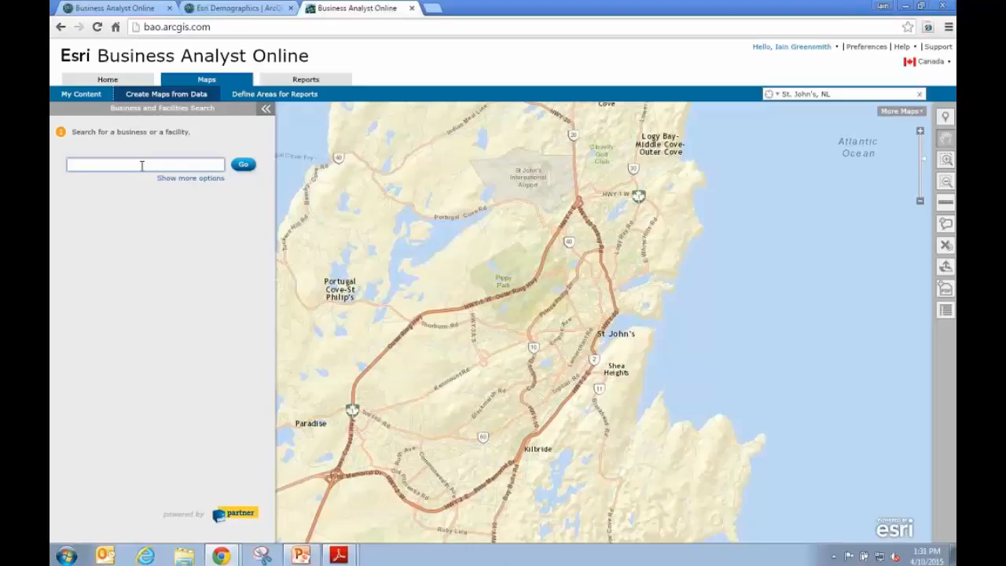
pyautogui.click(172, 181)
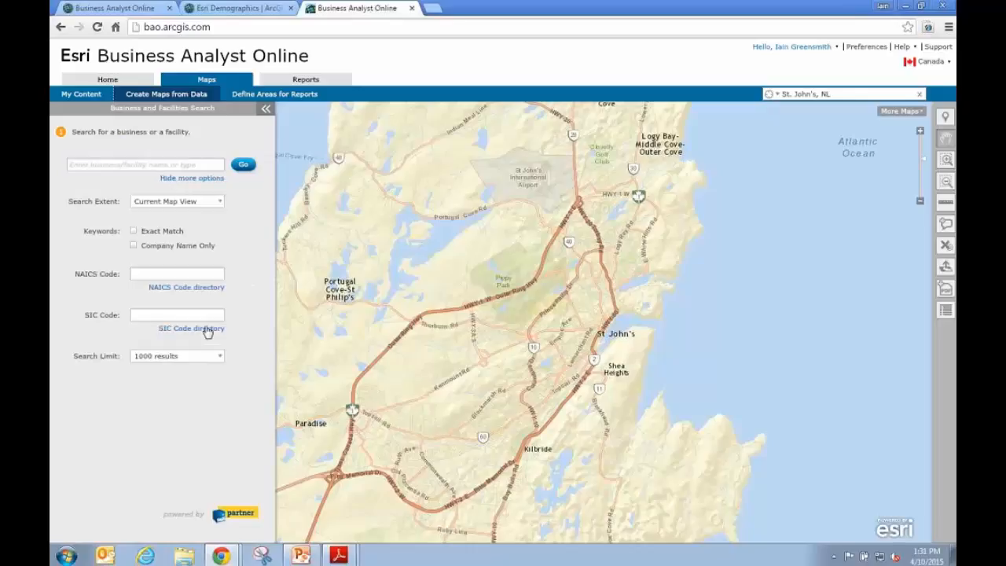
pyautogui.click(206, 315)
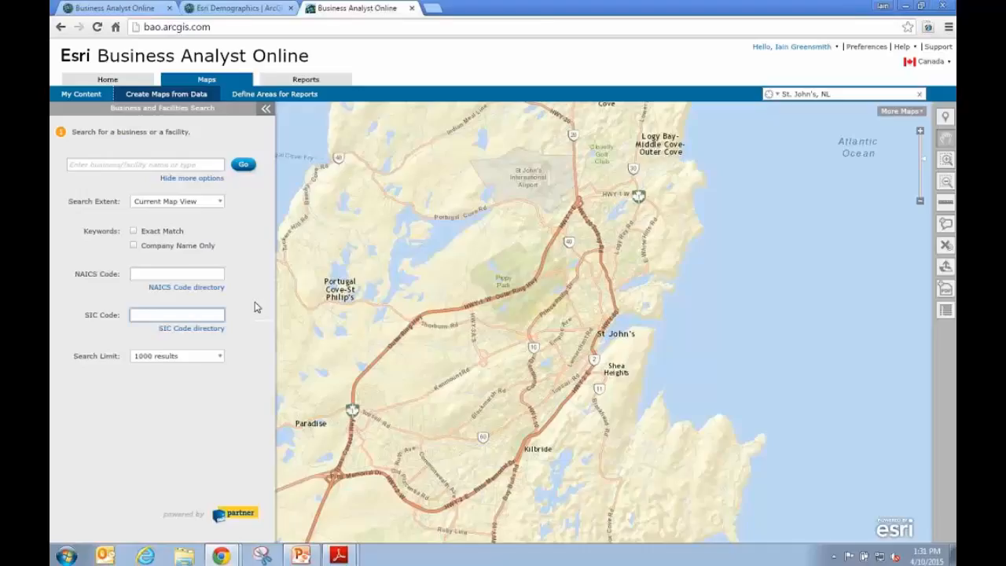
pyautogui.write('8299')
pyautogui.click(244, 167)
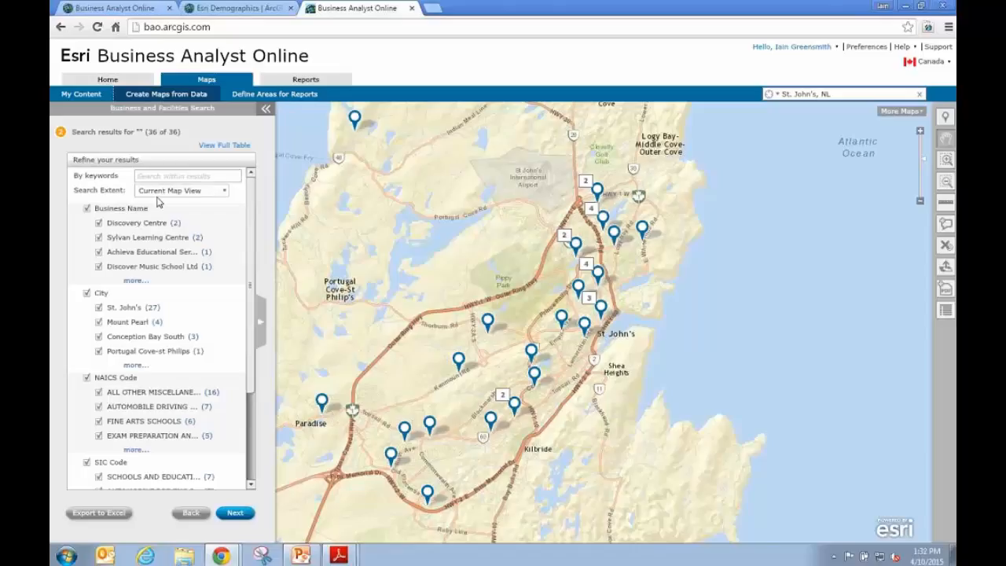
# Exclude the cities Conception Bay South and Portugal Cove-st Philips and the automobile driving NAICS code from the search results.
pyautogui.click(99, 338)
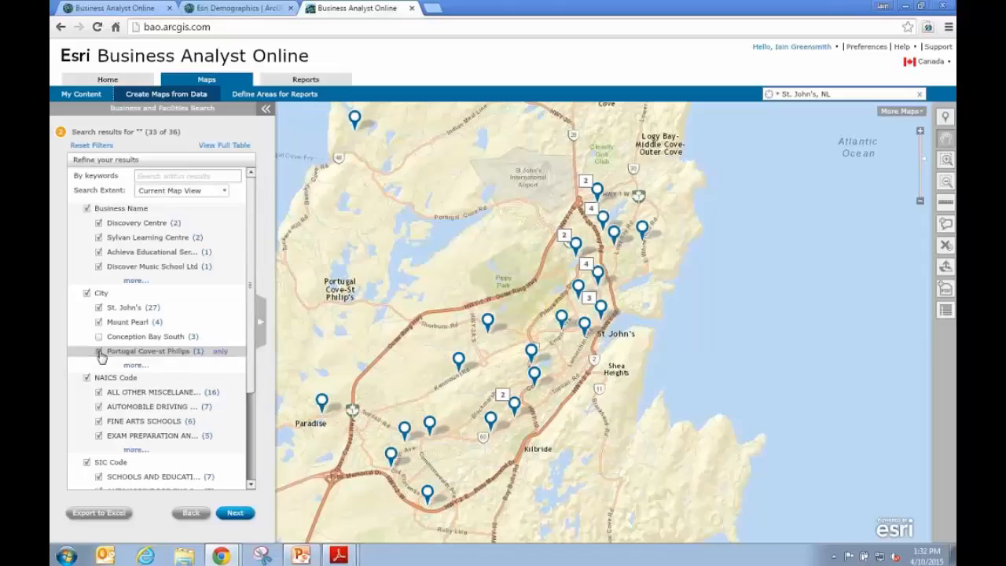
pyautogui.click(100, 352)
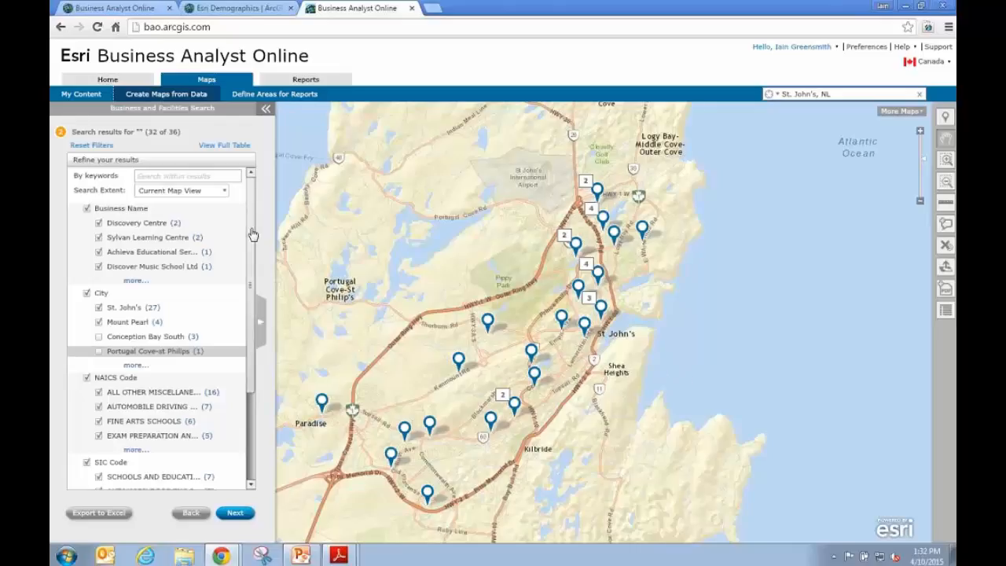
pyautogui.moveTo(253, 234); pyautogui.dragTo(253, 317)
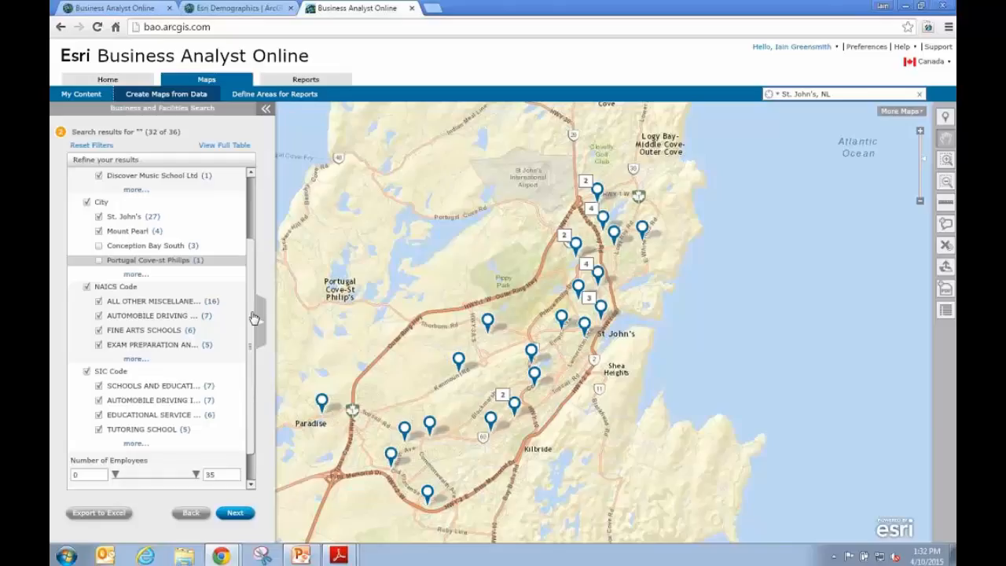
pyautogui.click(99, 318)
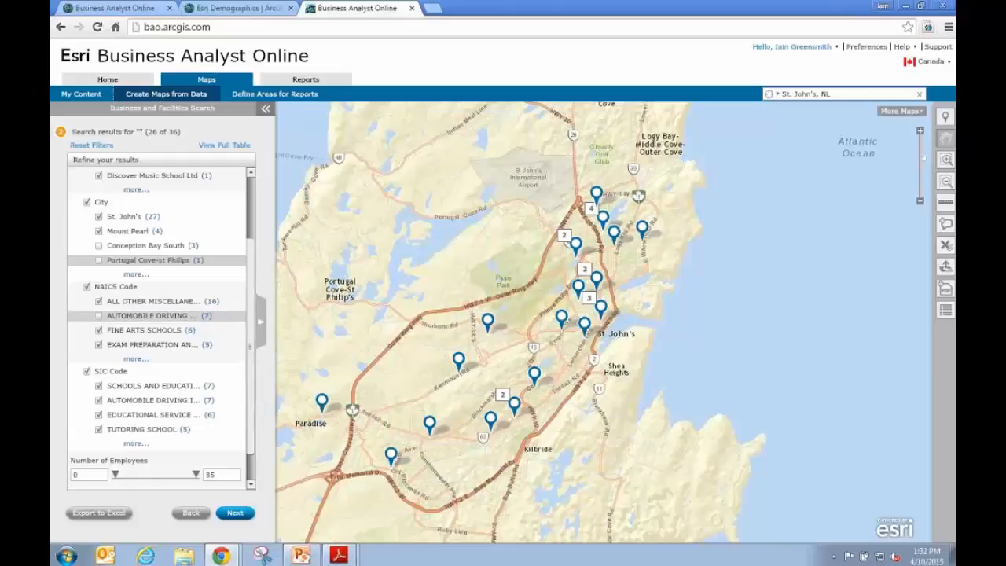
pyautogui.scroll(-1, 245, 275)
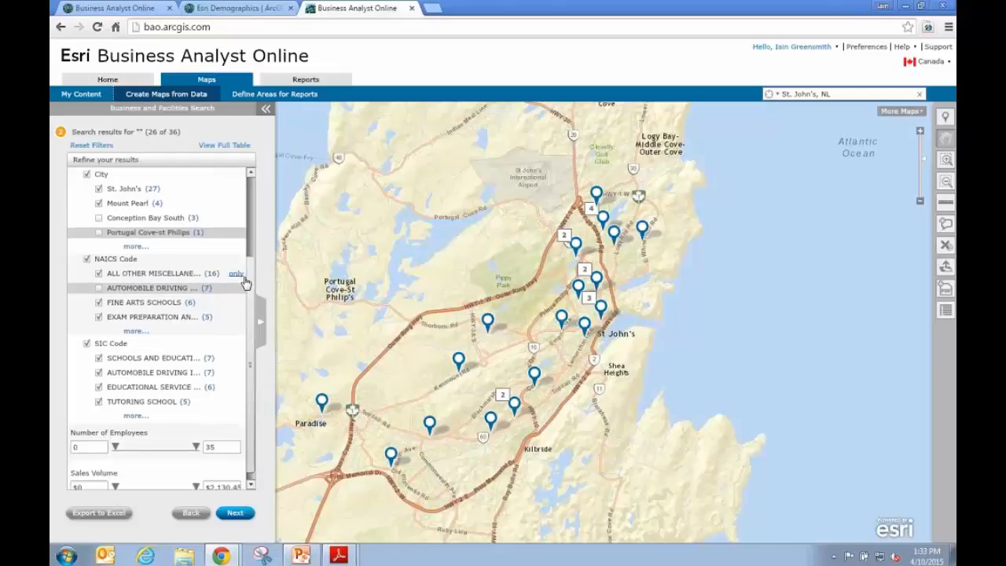
pyautogui.scroll(1, 245, 281)
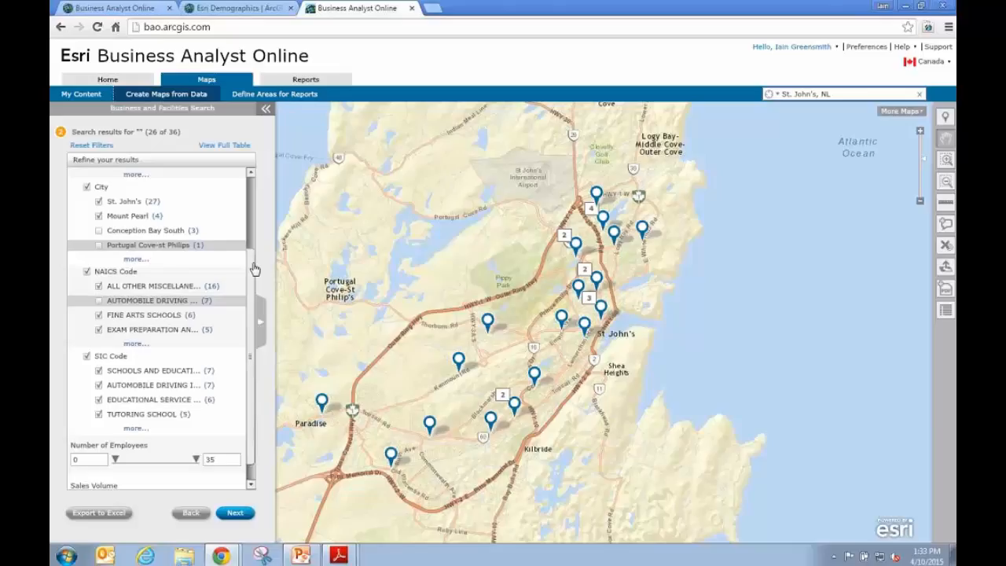
# Exclude the Fine Arts Schools NAICS code and the automobile driving SIC code from the search results.
pyautogui.click(98, 317)
pyautogui.click(99, 384)
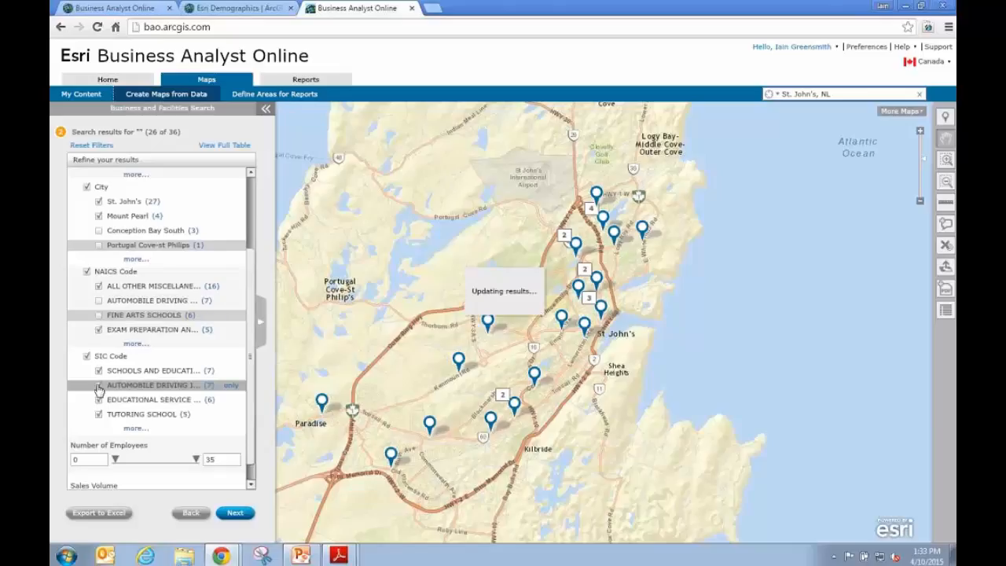
pyautogui.click(98, 385)
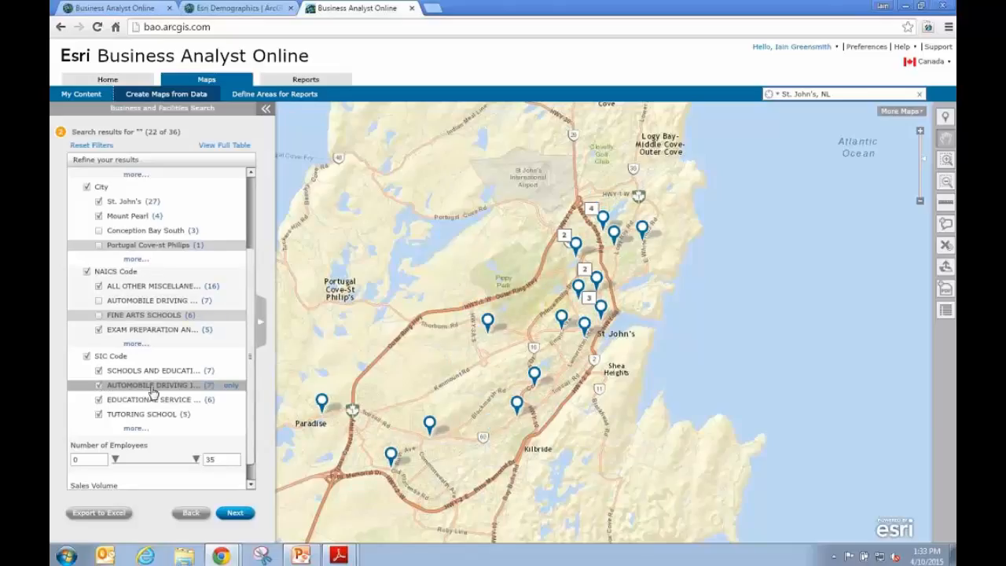
pyautogui.click(99, 386)
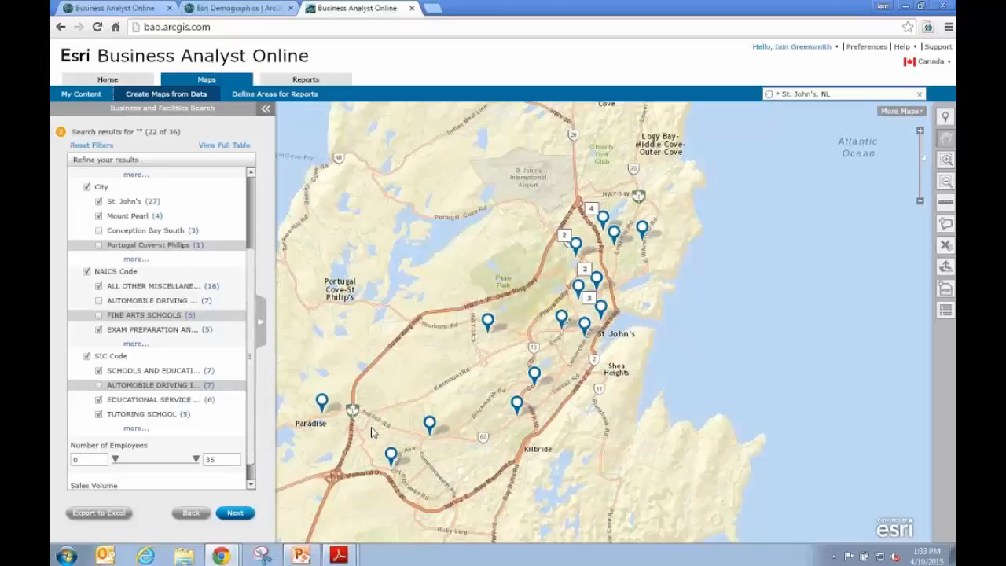
# Identify the business at the map pin west of Pippy Park, close its pop-up, and switch to PowerPoint.
pyautogui.click(487, 322)
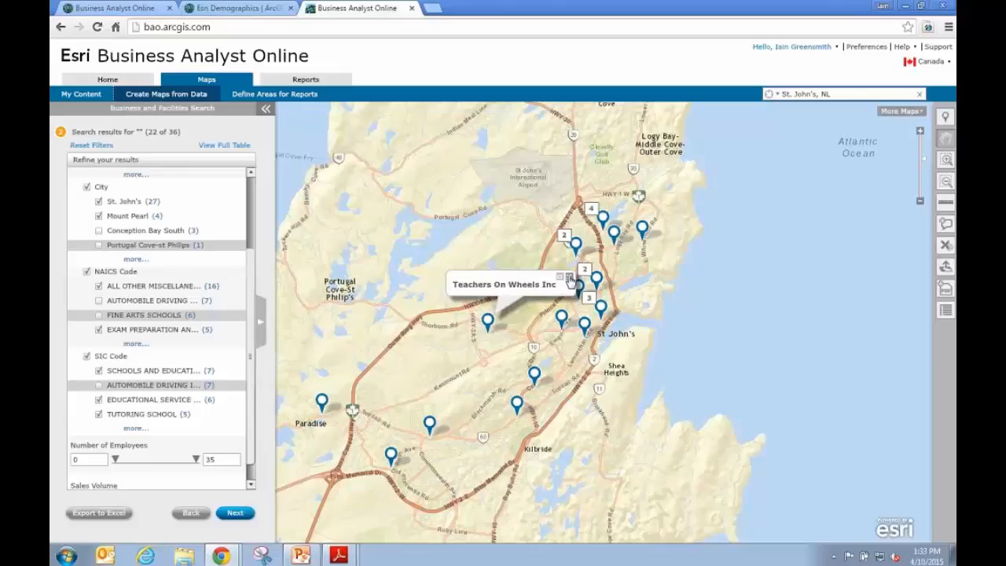
pyautogui.click(570, 279)
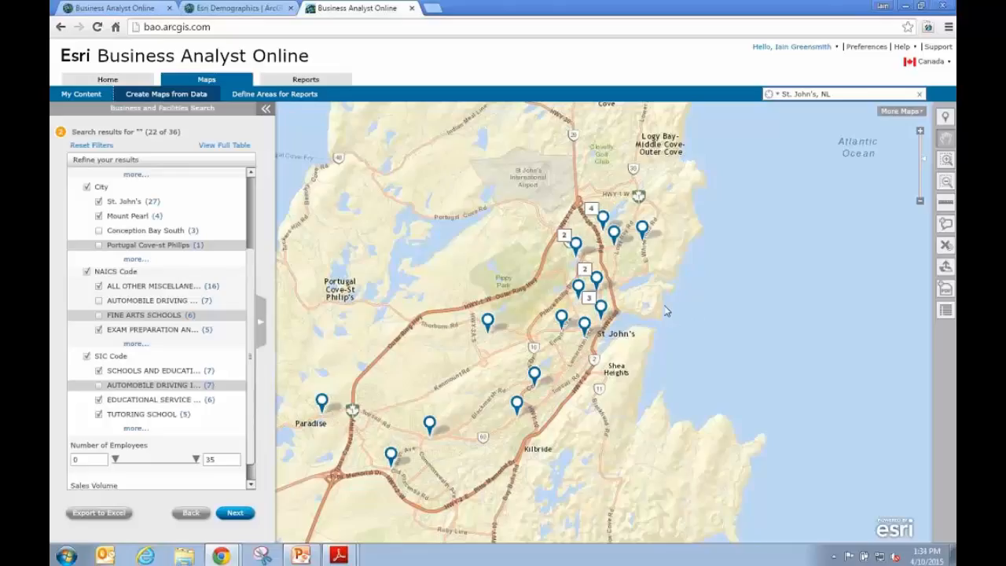
pyautogui.click(301, 556)
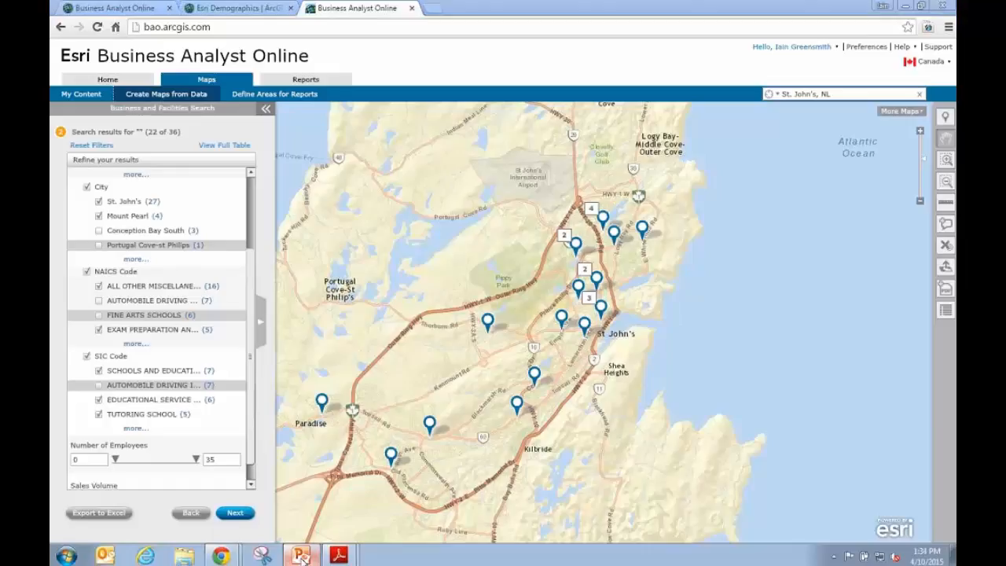
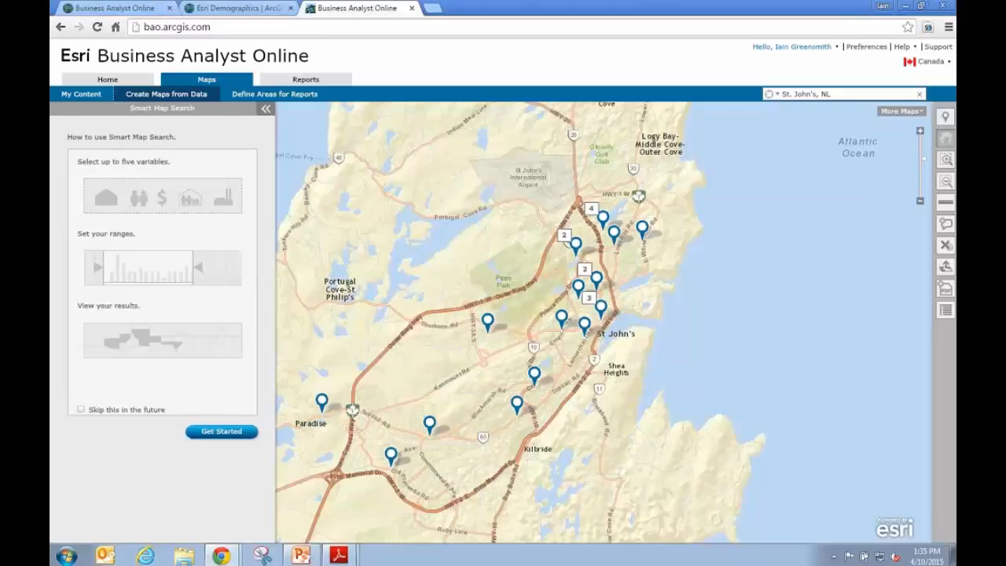
# Start the Smart Map Search and select the Labour Force Status variable "2011 Total Population 15+: Not in the labour force" under Jobs.
pyautogui.click(222, 431)
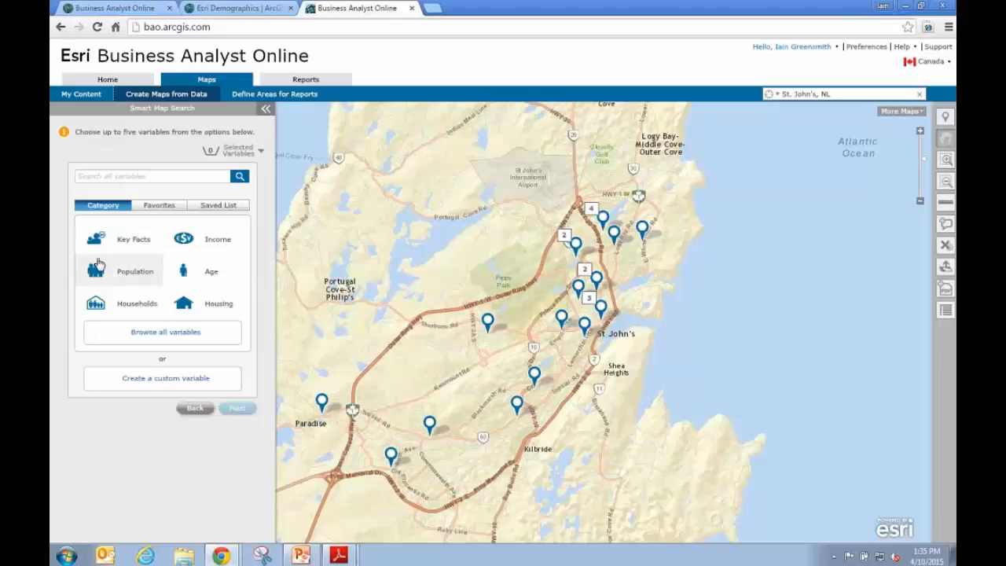
pyautogui.click(165, 333)
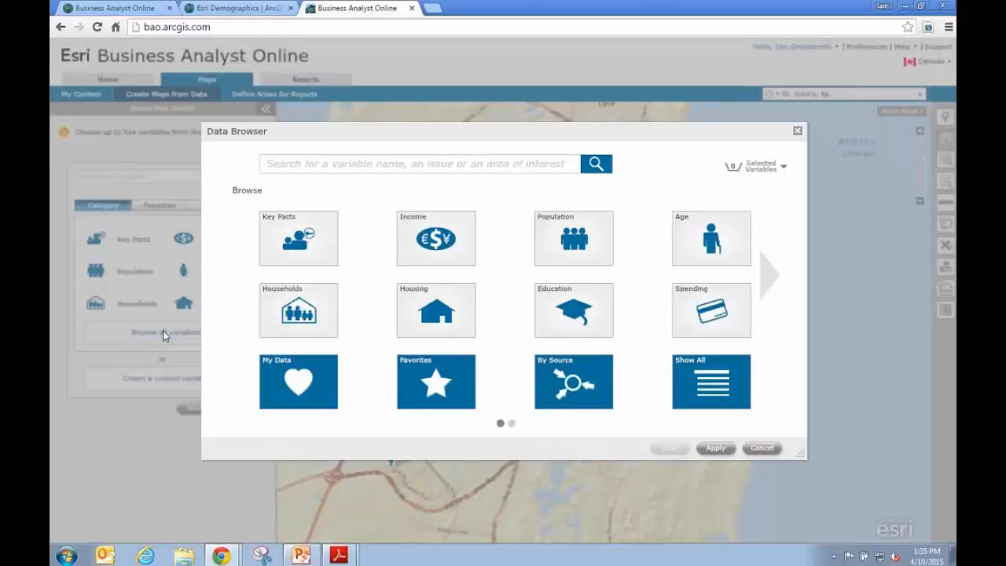
pyautogui.click(765, 289)
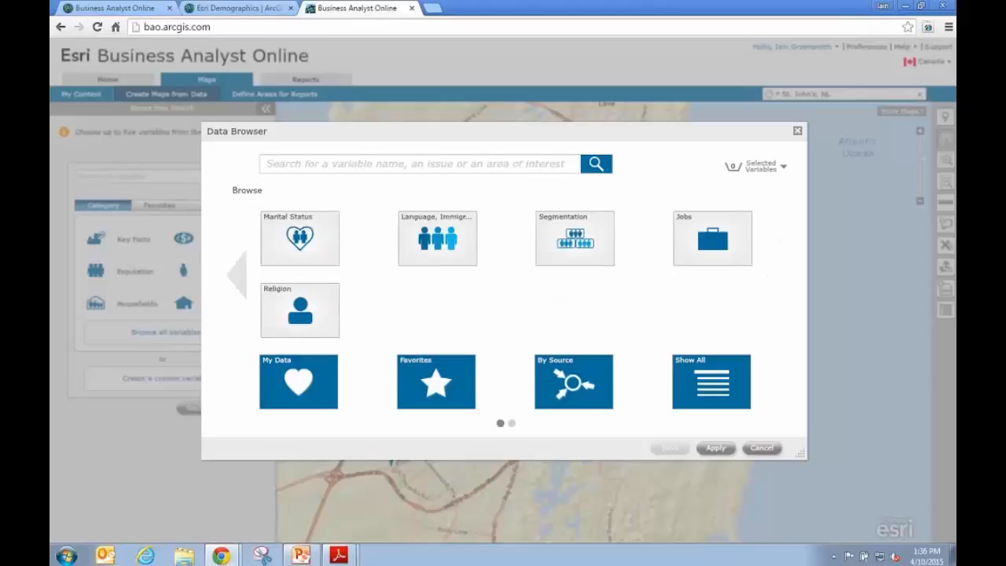
pyautogui.click(701, 240)
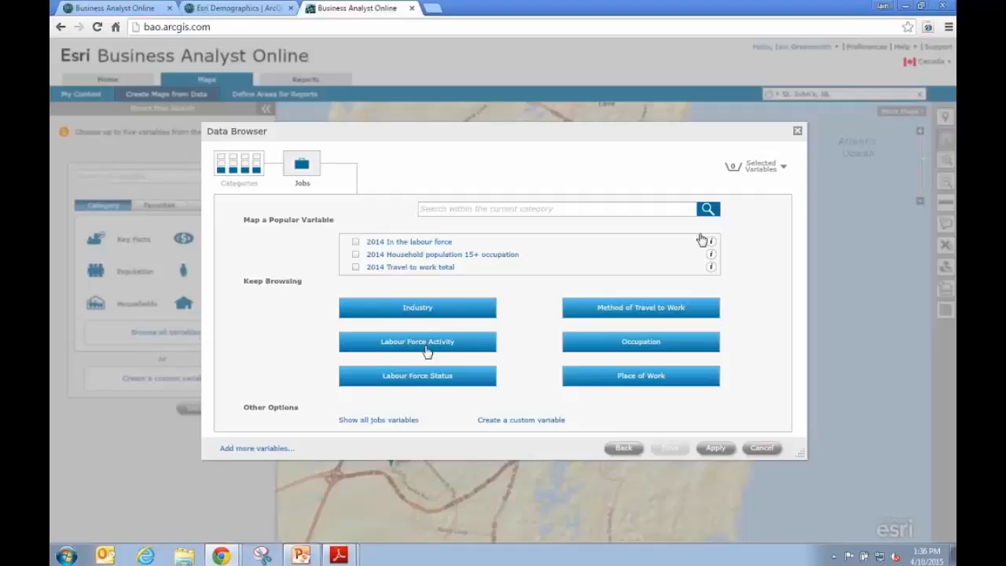
pyautogui.click(441, 377)
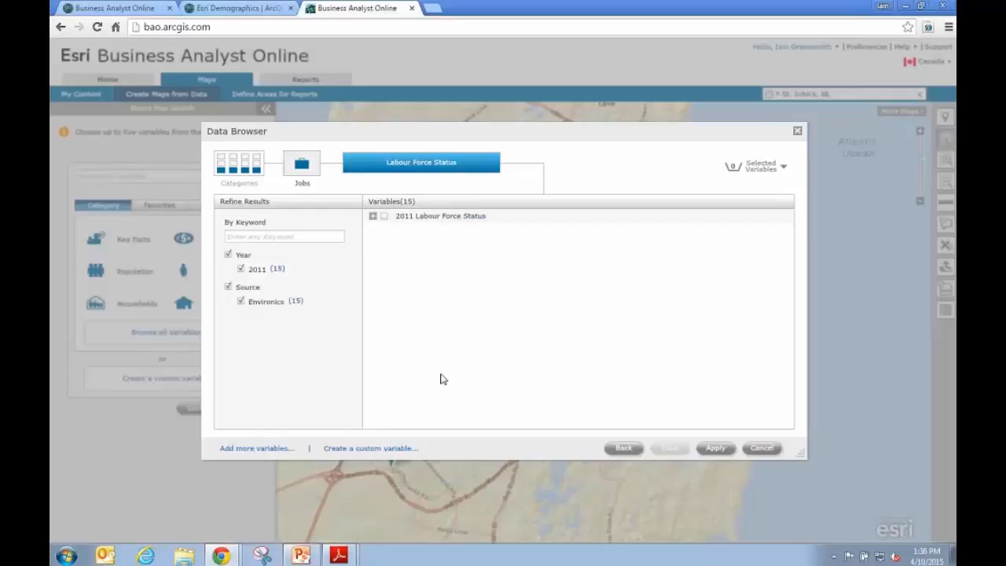
pyautogui.click(374, 217)
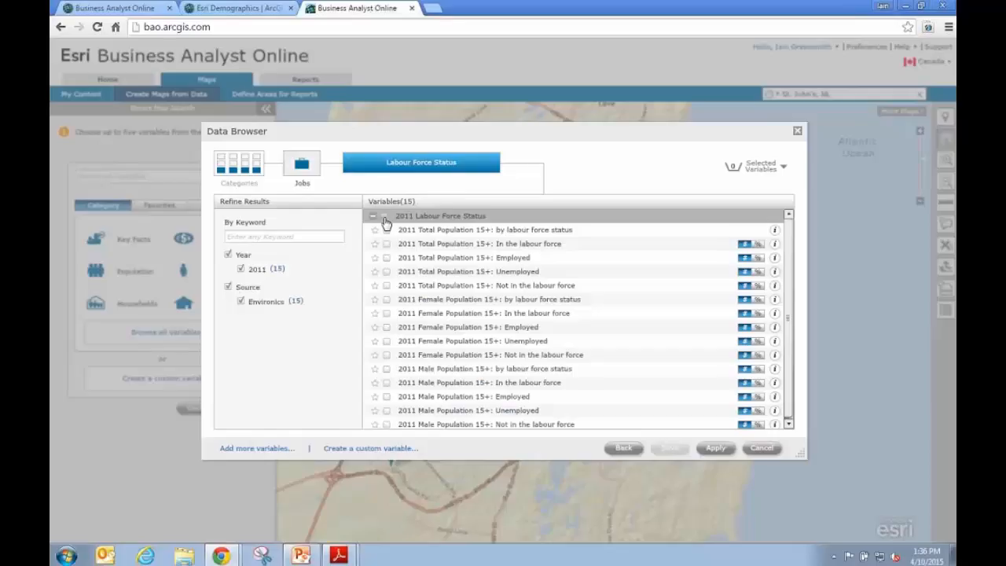
pyautogui.click(386, 286)
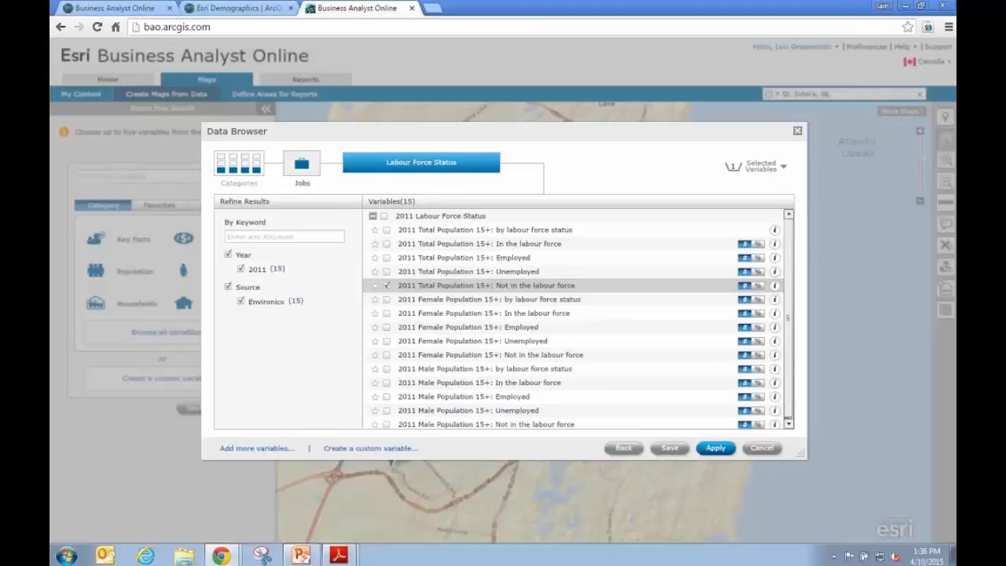
pyautogui.click(786, 168)
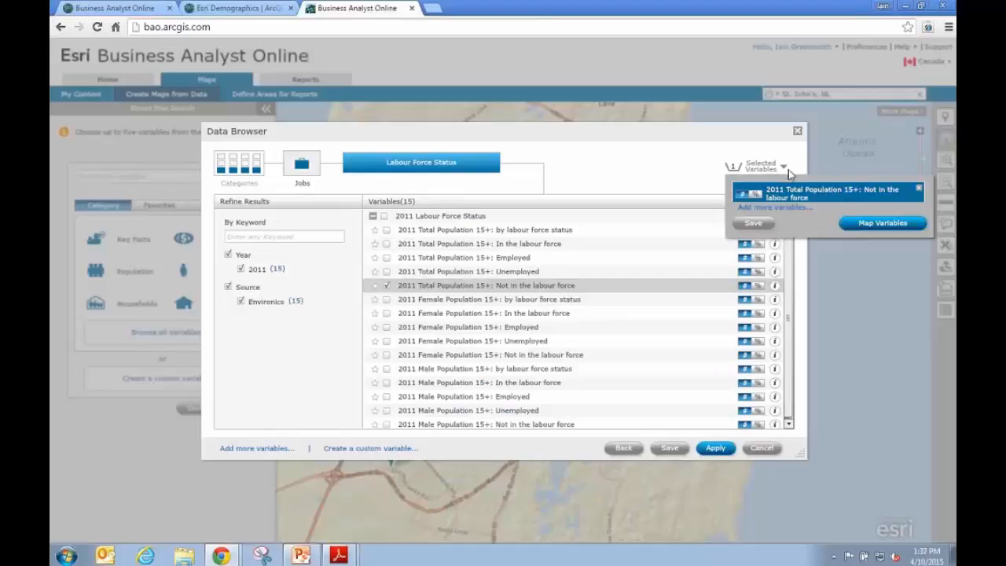
# Add the 2014 Total population variable from Population Totals in the Population category.
pyautogui.click(248, 163)
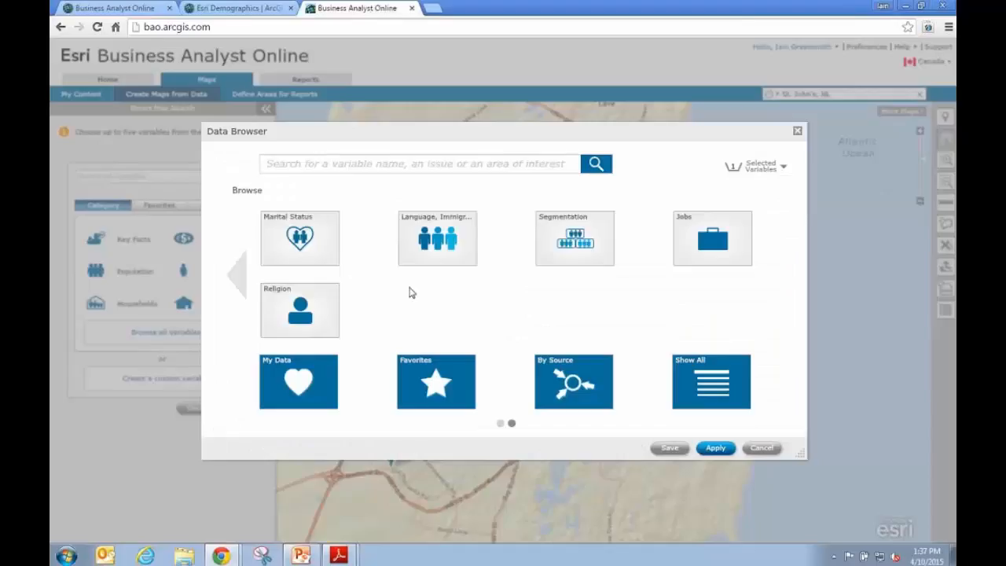
pyautogui.click(238, 283)
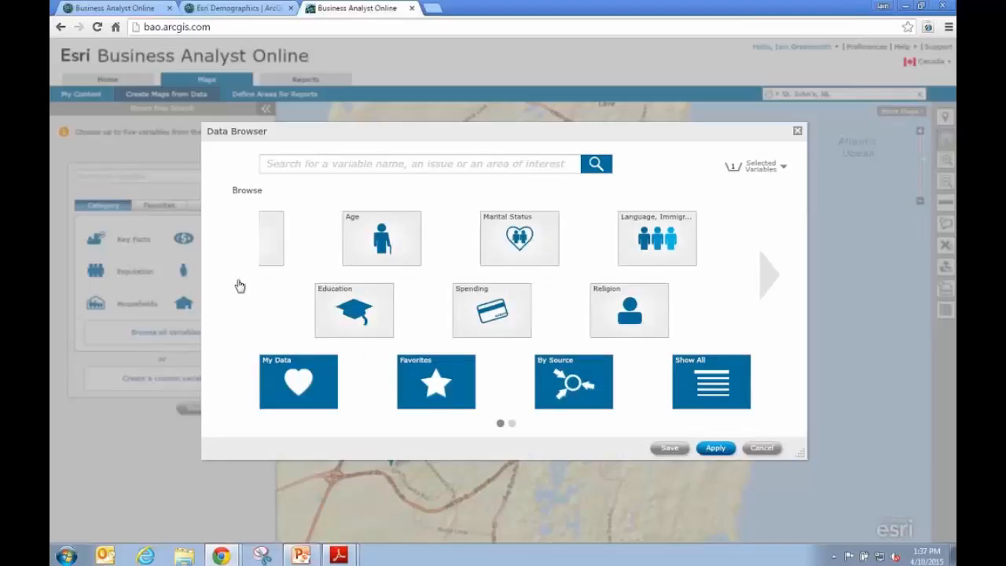
pyautogui.click(581, 250)
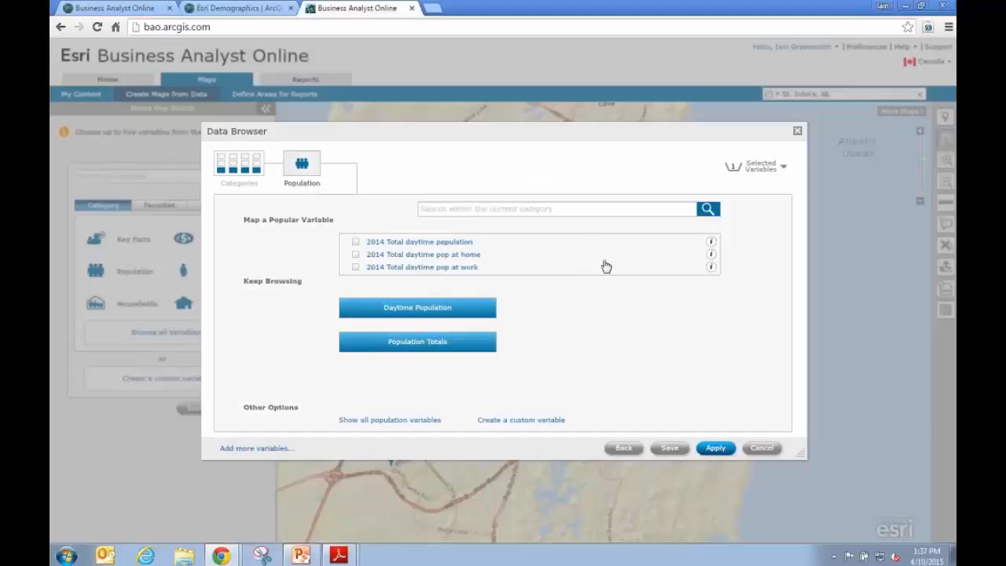
pyautogui.click(406, 346)
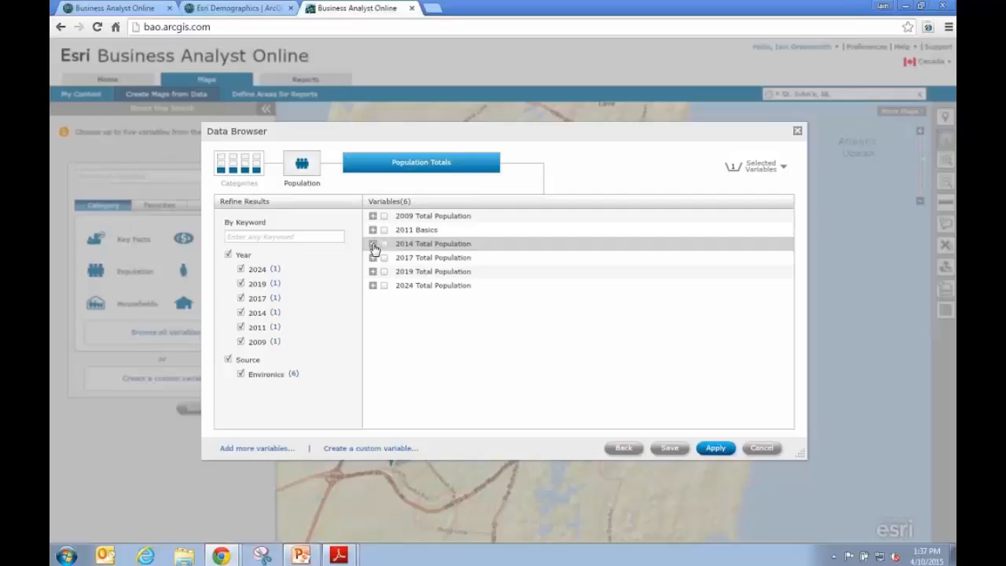
pyautogui.click(372, 243)
pyautogui.click(385, 257)
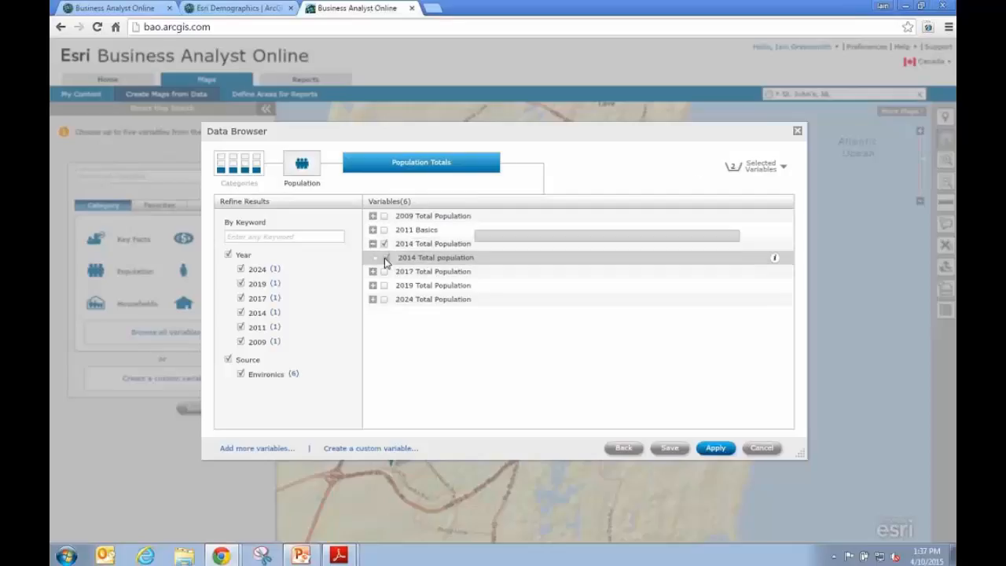
# Add the 2014 Male median age and 2014 Female median age variables from the Age category and review the selected variables.
pyautogui.click(687, 449)
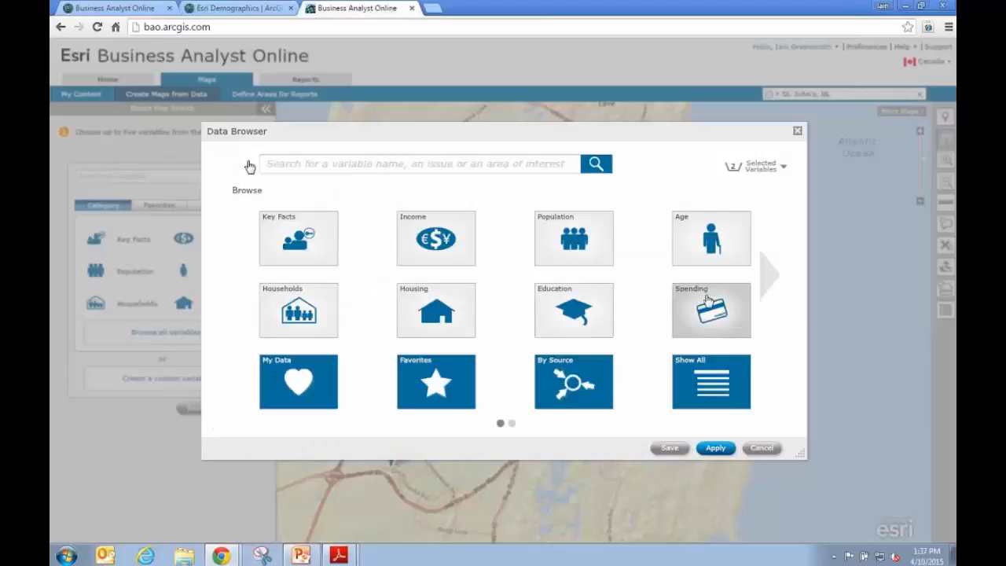
pyautogui.click(711, 243)
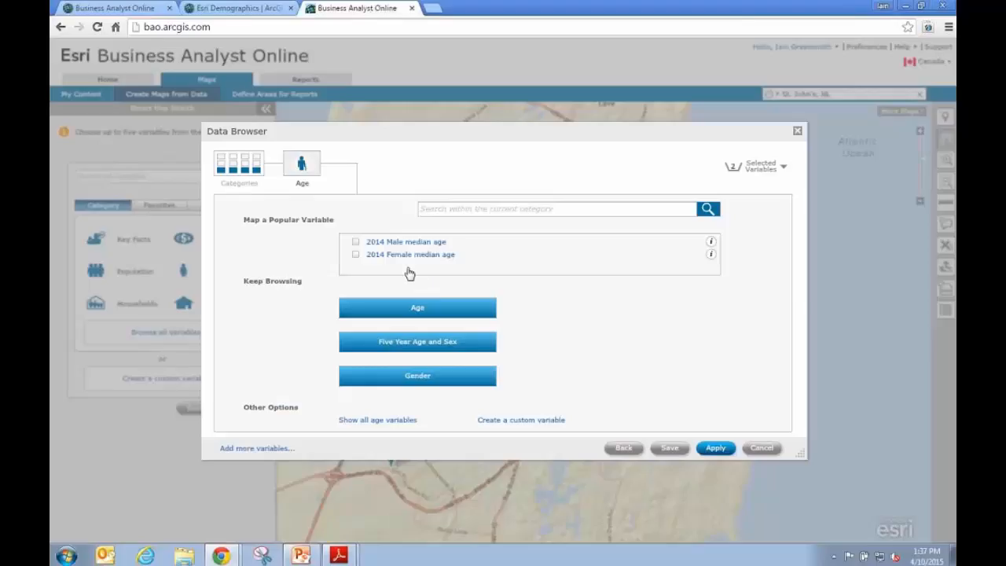
pyautogui.click(355, 242)
pyautogui.click(355, 254)
pyautogui.click(759, 168)
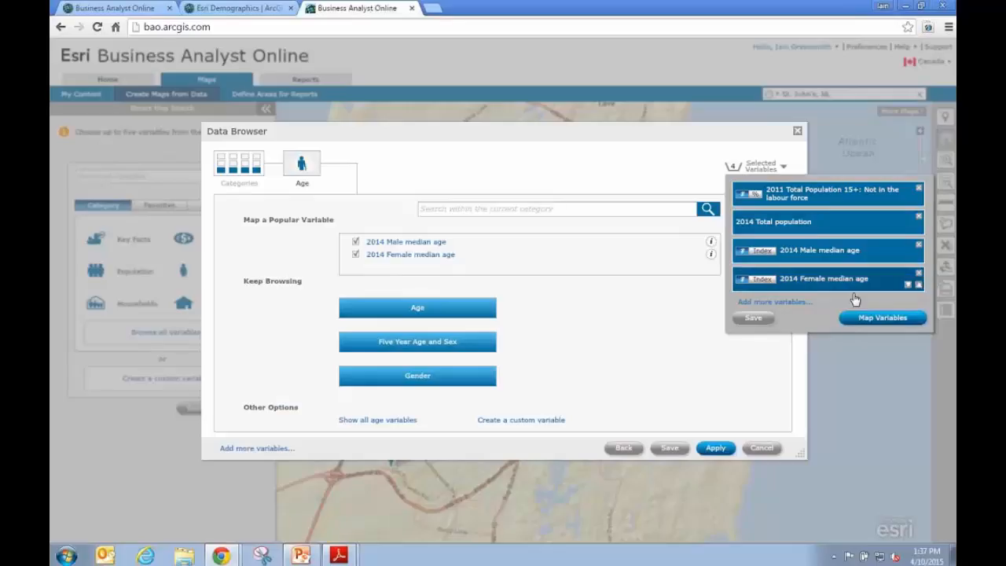
# Map the four selected variables and set the minimum 2014 Female median age to 65.
pyautogui.click(857, 317)
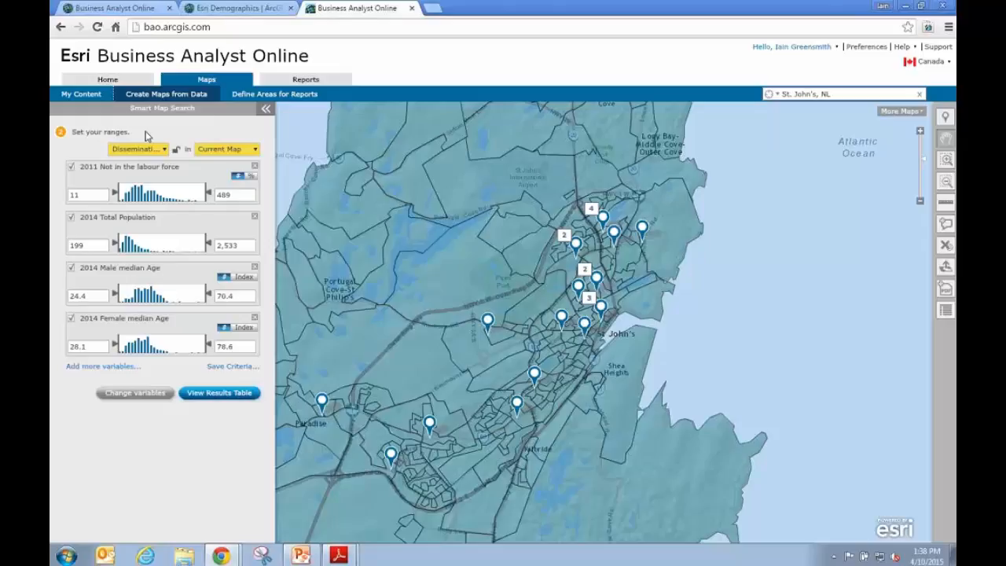
pyautogui.click(99, 348)
pyautogui.doubleClick(98, 348)
pyautogui.write('65')
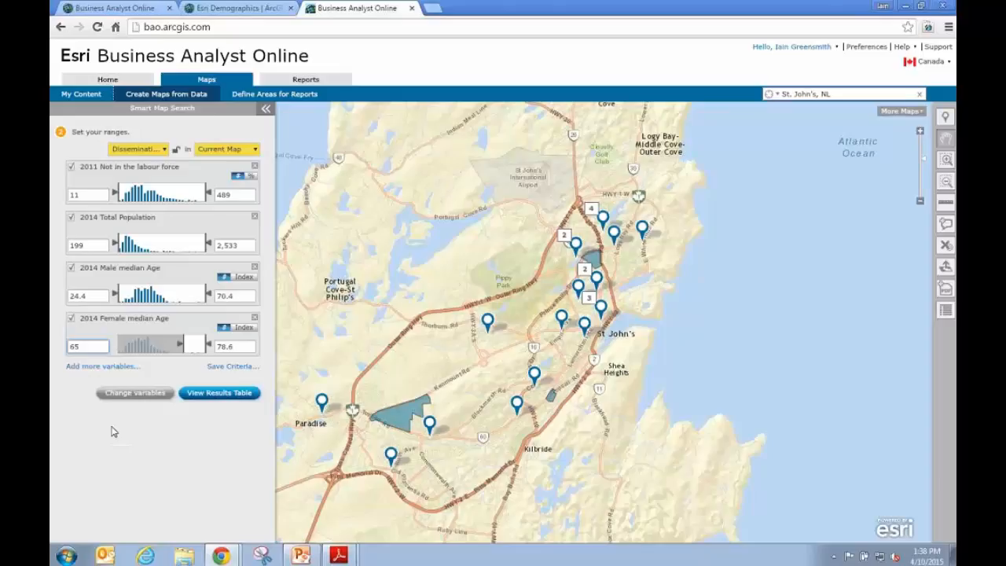
# Restore the minimum 2014 Female median age to 28.1, and try raising it with the range slider.
pyautogui.press('BackSpace')
pyautogui.press('BackSpace')
pyautogui.moveTo(182, 348); pyautogui.dragTo(115, 350)
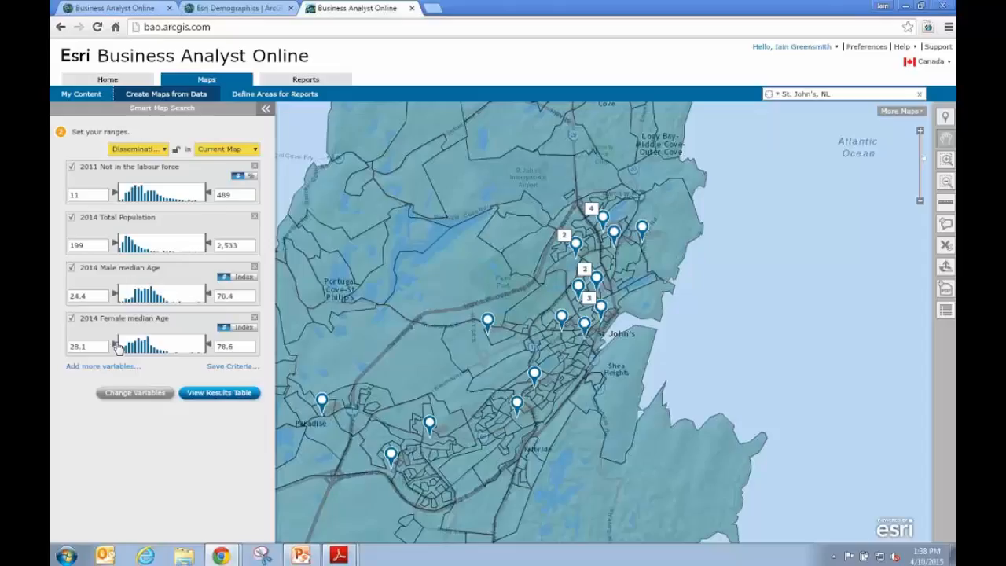
pyautogui.moveTo(117, 346)
pyautogui.moveTo(117, 346); pyautogui.dragTo(166, 346)
# Set the minimum values of both 2014 Female median age and 2014 Male median age to 65.
pyautogui.doubleClick(79, 346)
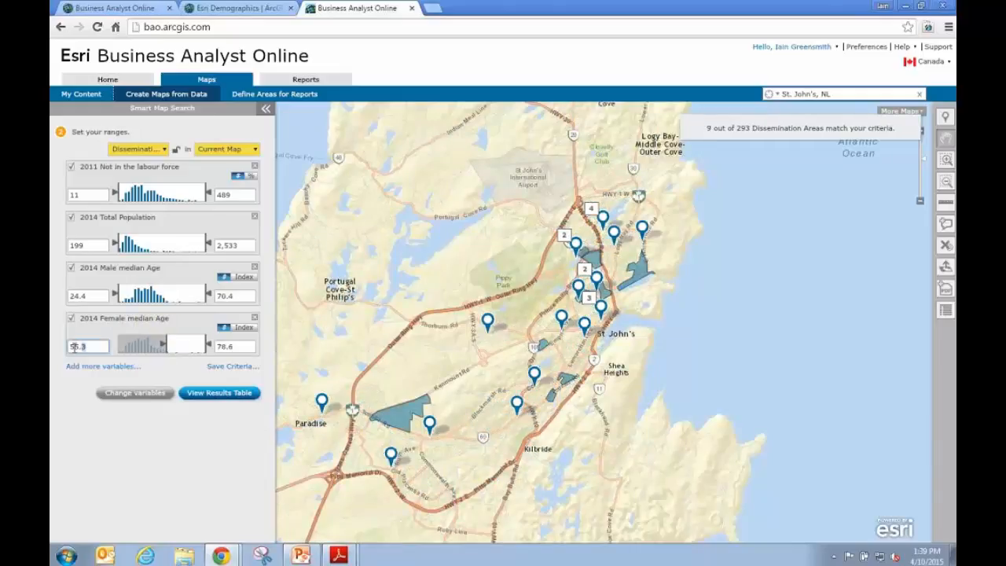
pyautogui.write('65')
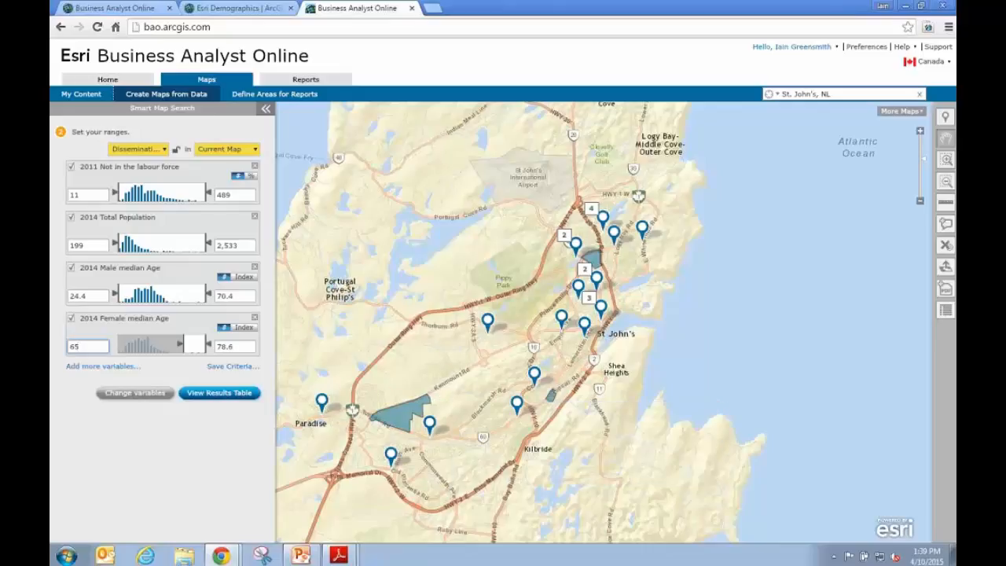
pyautogui.click(93, 296)
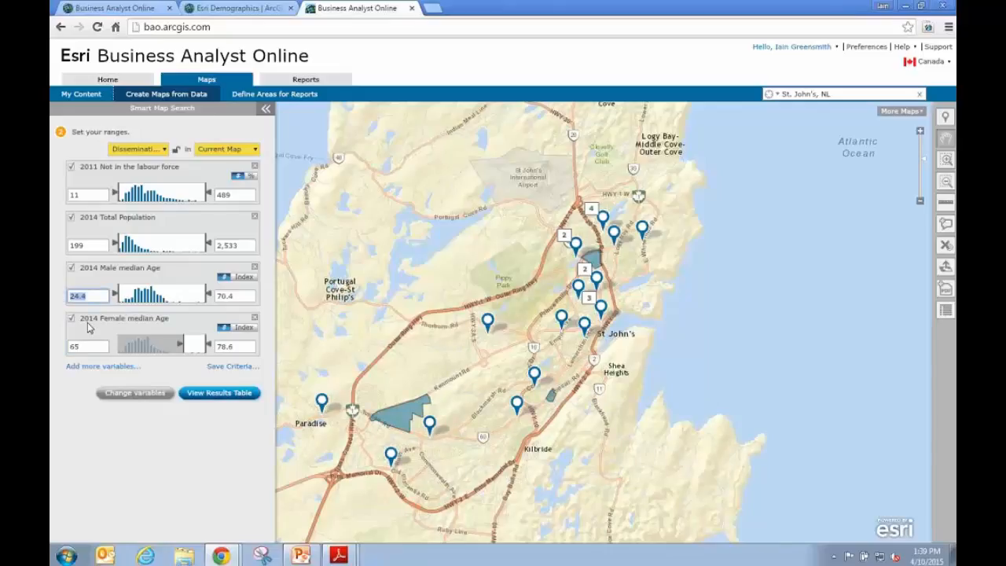
pyautogui.write('65')
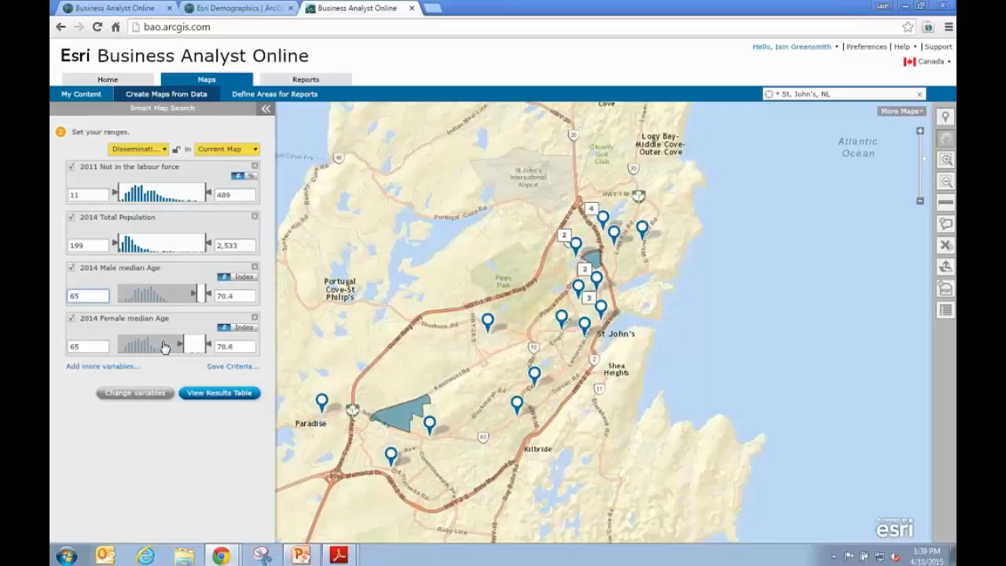
# Inspect the variable values of the matching dissemination areas on the map and view the full results table.
pyautogui.moveTo(383, 415)
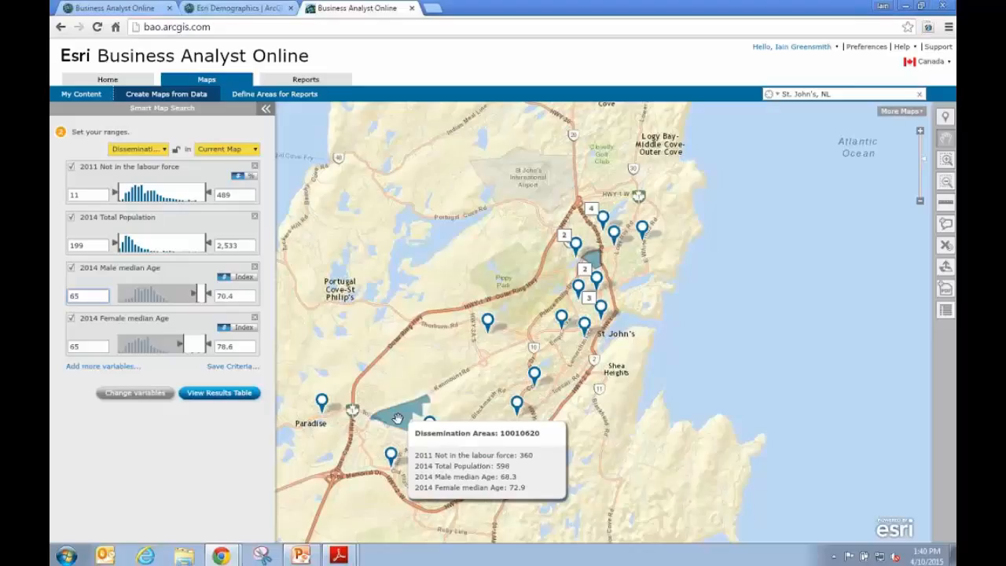
pyautogui.moveTo(590, 255)
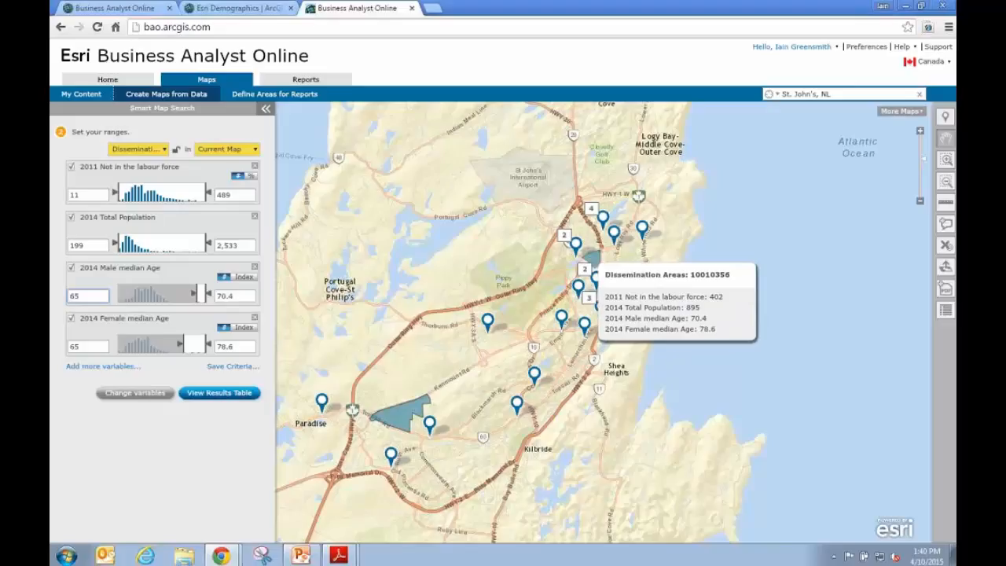
pyautogui.moveTo(565, 265)
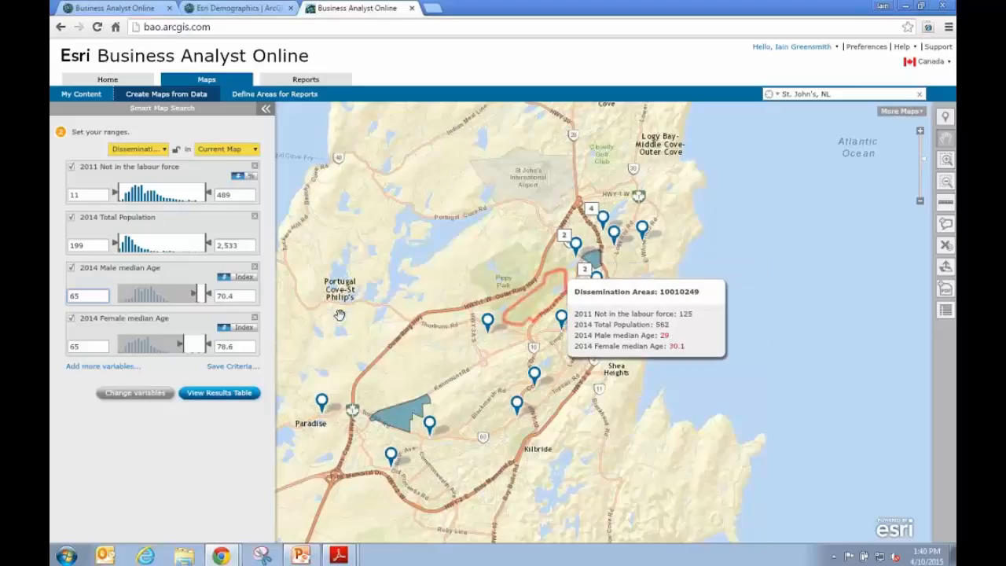
pyautogui.click(226, 393)
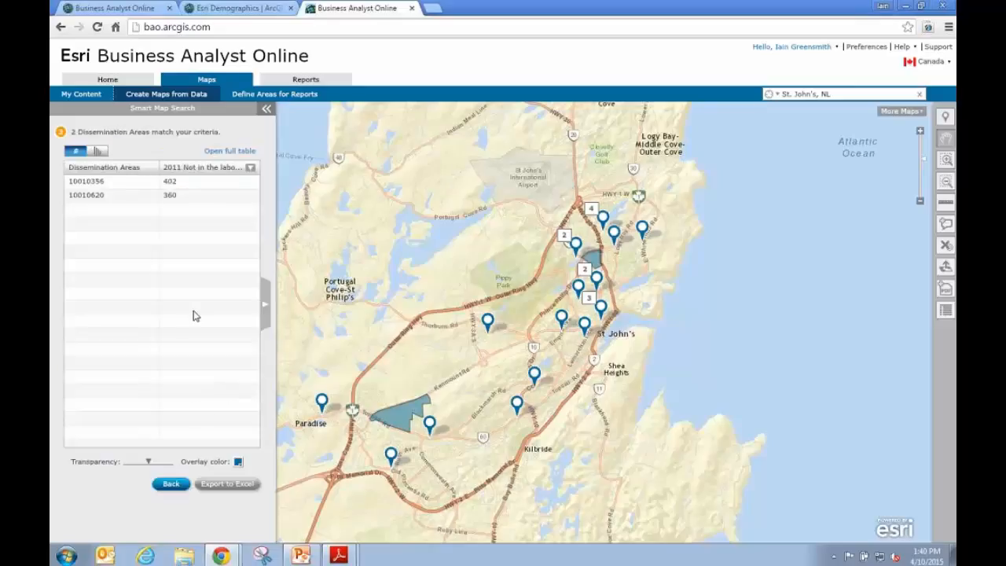
pyautogui.click(266, 303)
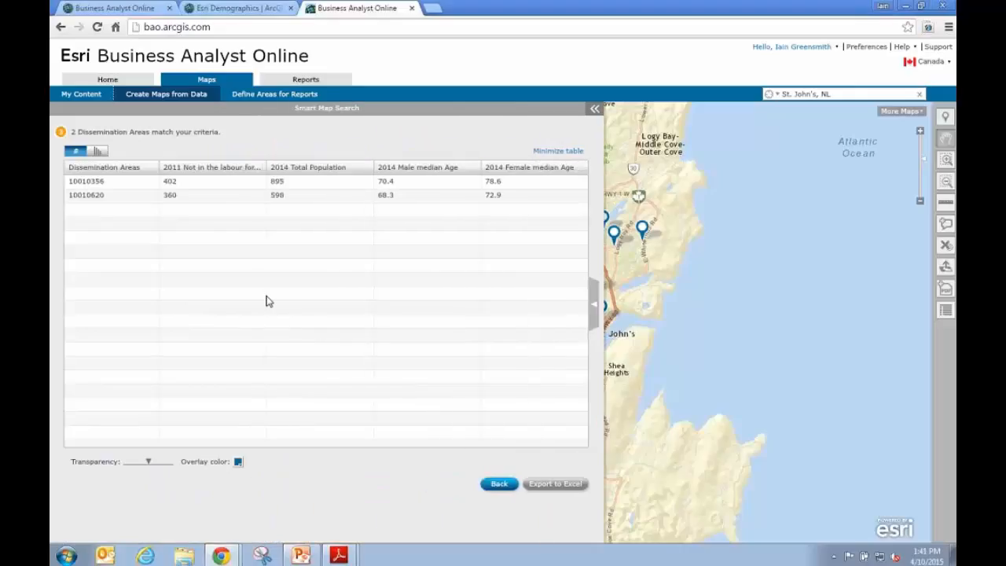
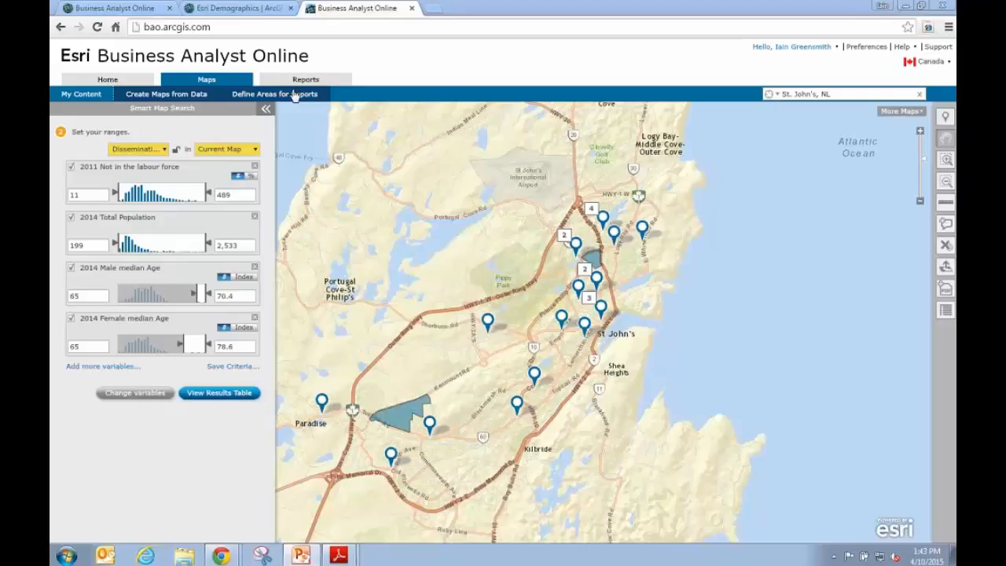
# Select the shaded dissemination area 10010620 east of Paradise on the map and open its report options.
pyautogui.click(294, 95)
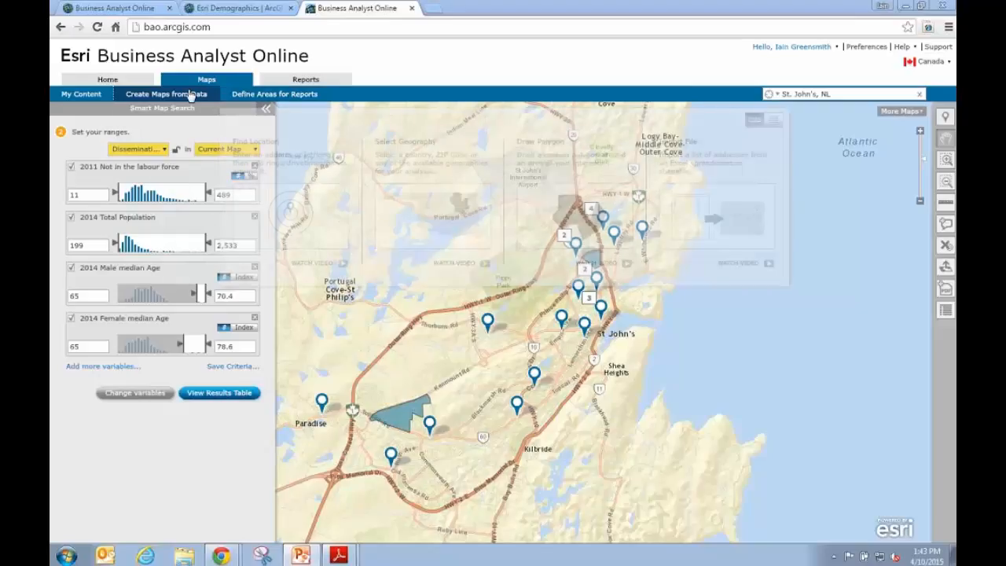
pyautogui.moveTo(513, 271)
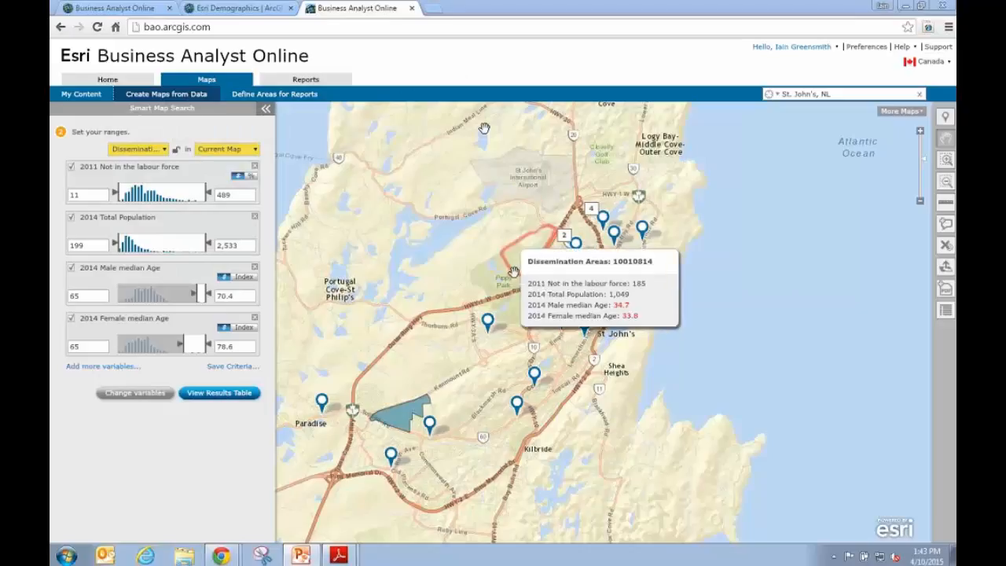
pyautogui.moveTo(401, 417)
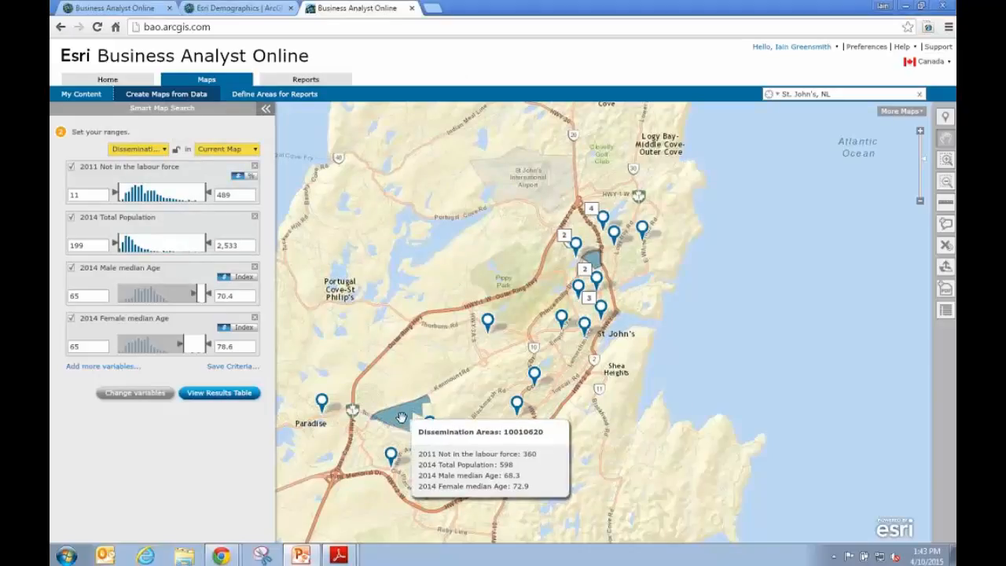
pyautogui.click(402, 418)
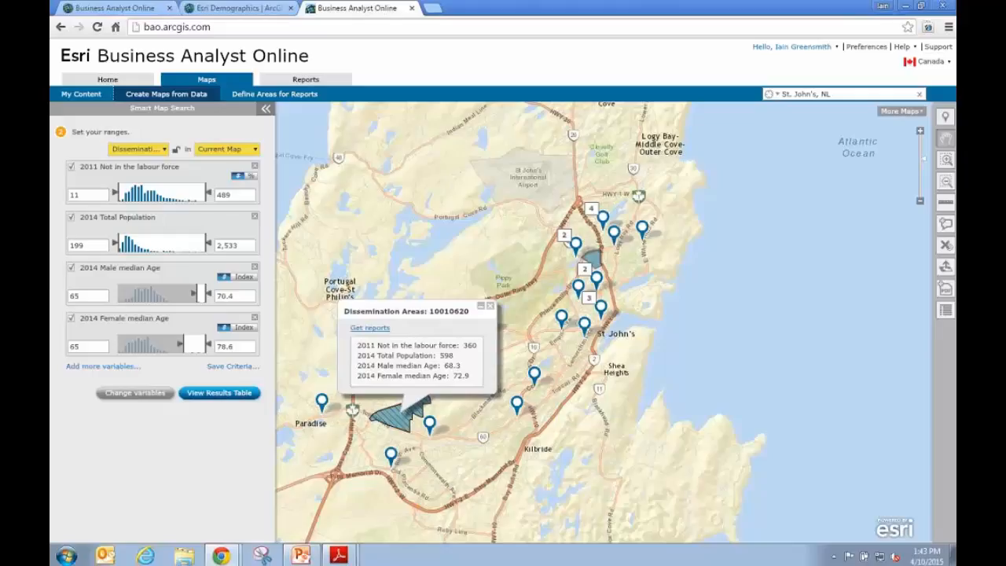
pyautogui.click(369, 328)
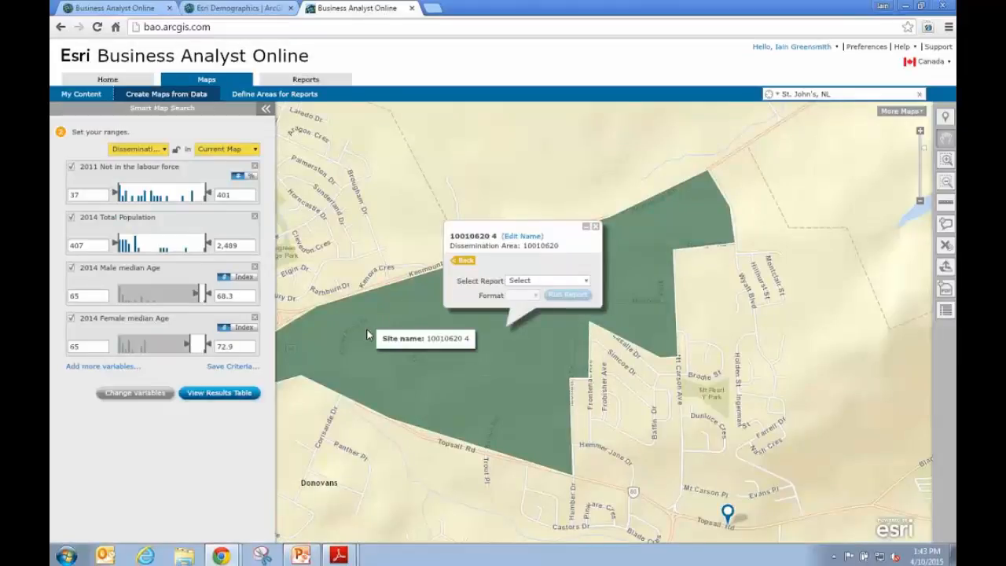
# Identify the business at the pin on Topsail Rd southeast of the selected area and close its pop-up.
pyautogui.moveTo(615, 391)
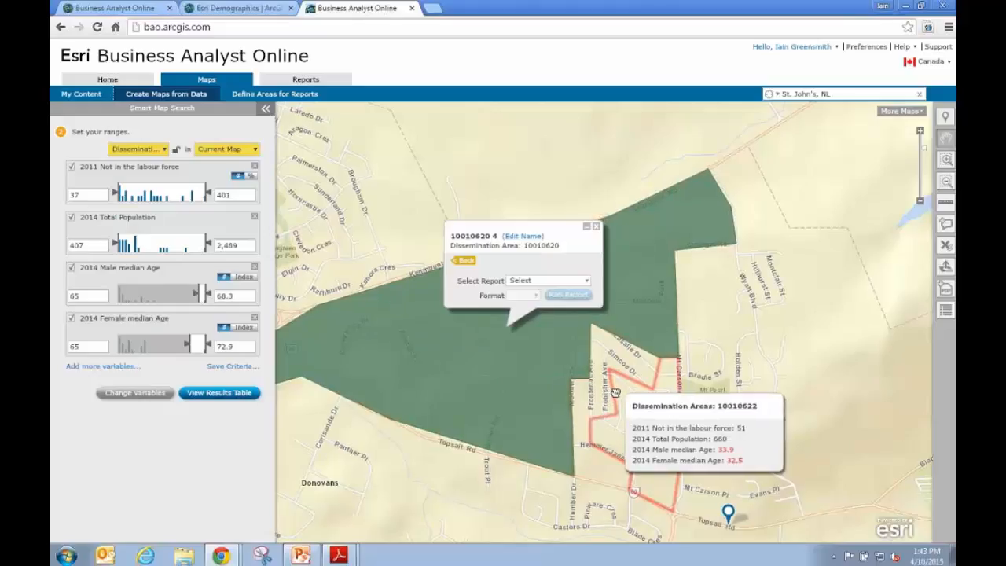
pyautogui.moveTo(615, 391); pyautogui.dragTo(734, 381)
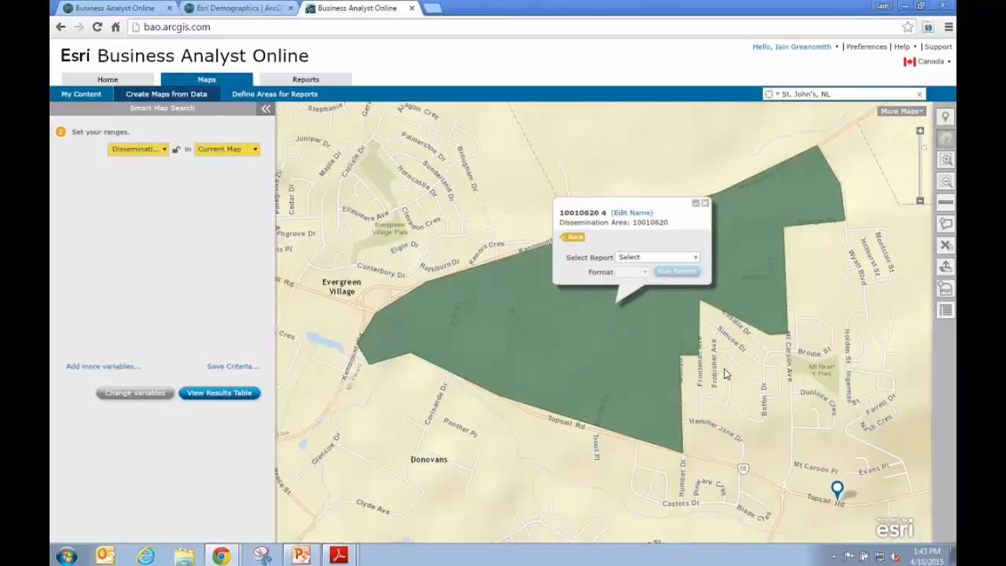
pyautogui.moveTo(722, 366)
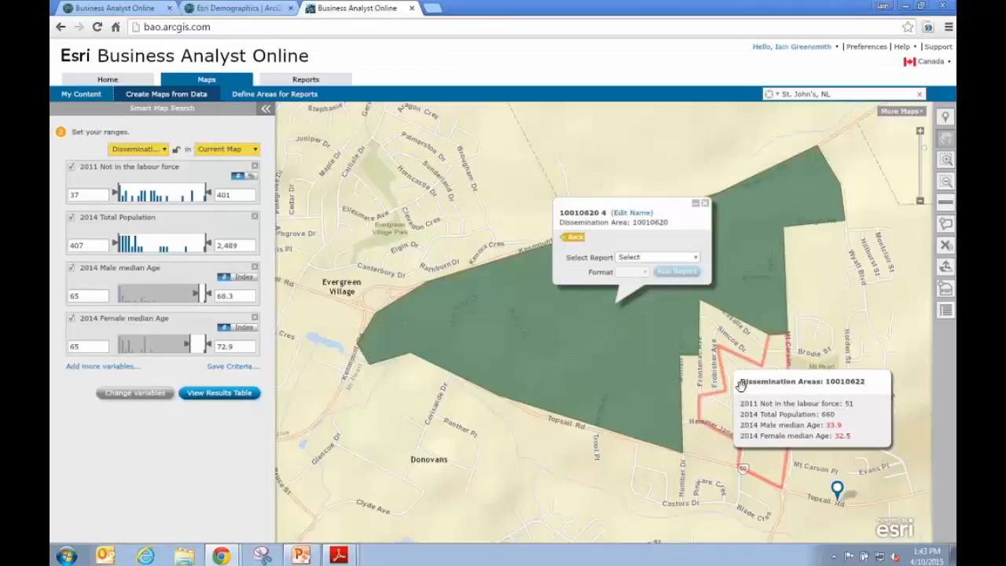
pyautogui.click(837, 489)
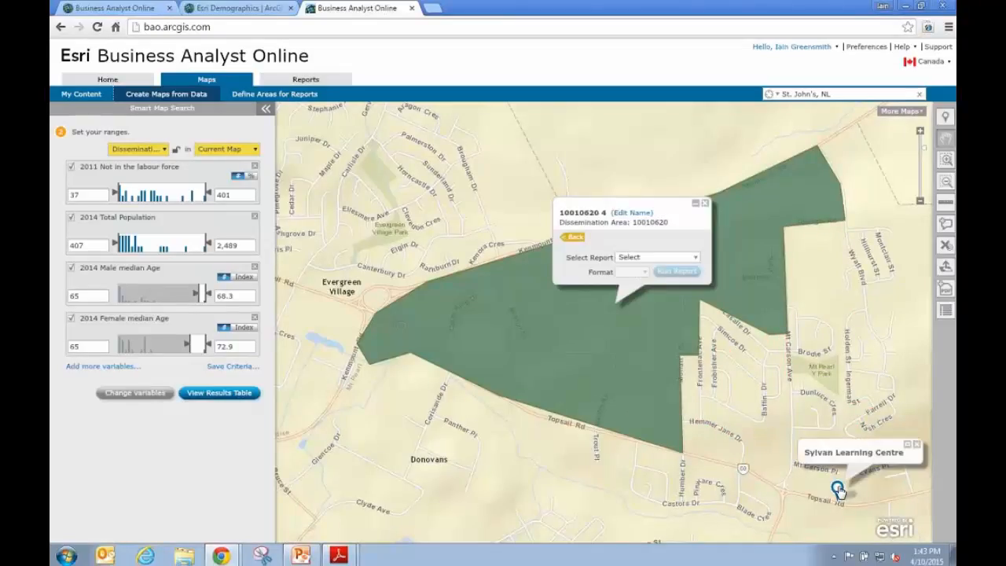
pyautogui.click(916, 447)
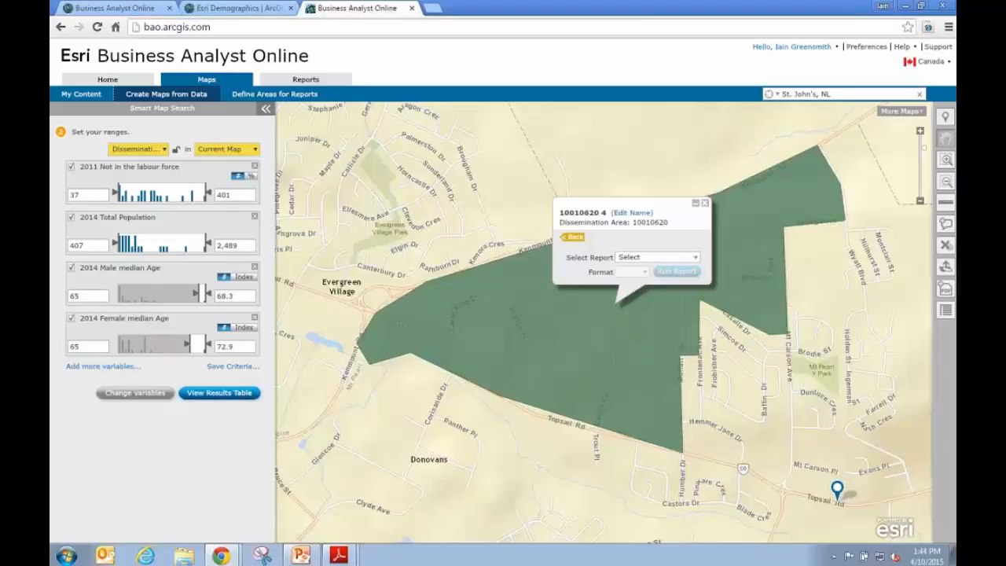
# Run the DEP Market Profile Canada report in PDF format for dissemination area 10010620 and open it.
pyautogui.click(695, 259)
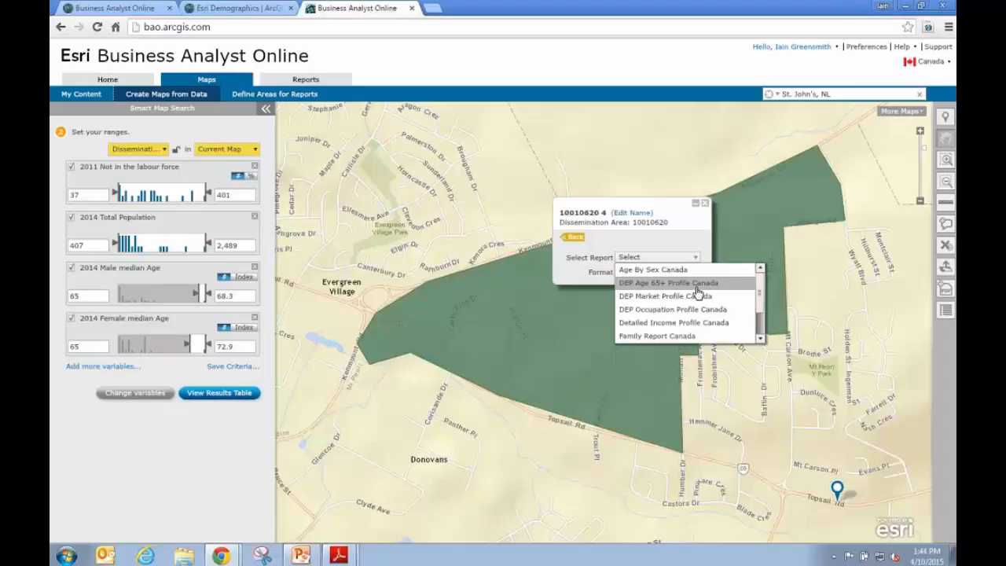
pyautogui.click(706, 298)
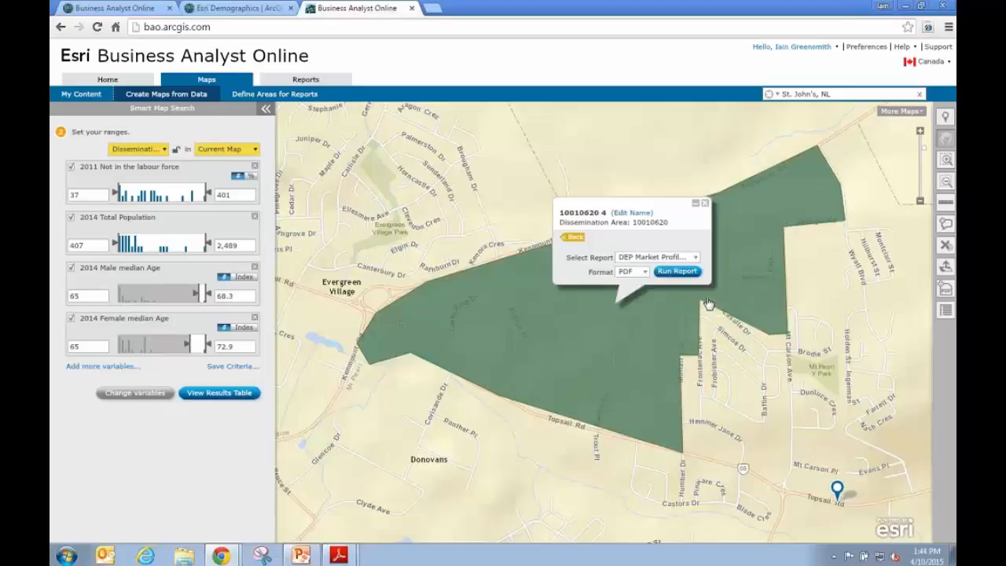
pyautogui.click(643, 272)
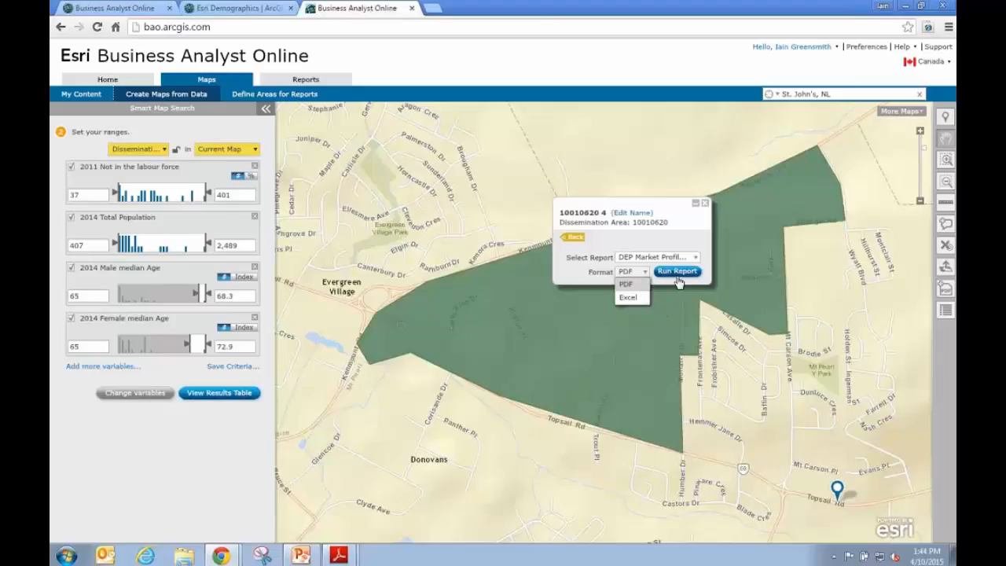
pyautogui.click(677, 272)
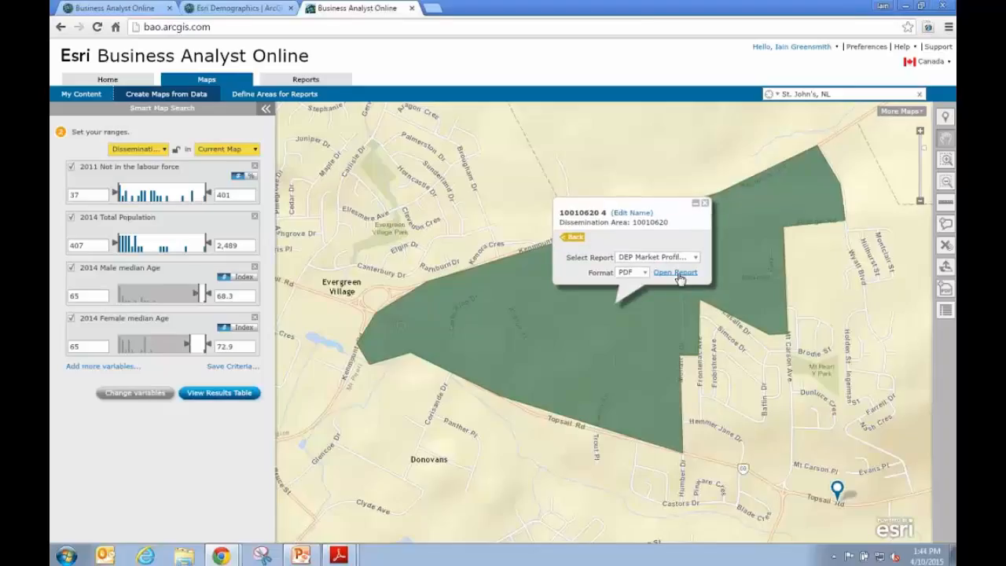
pyautogui.click(679, 275)
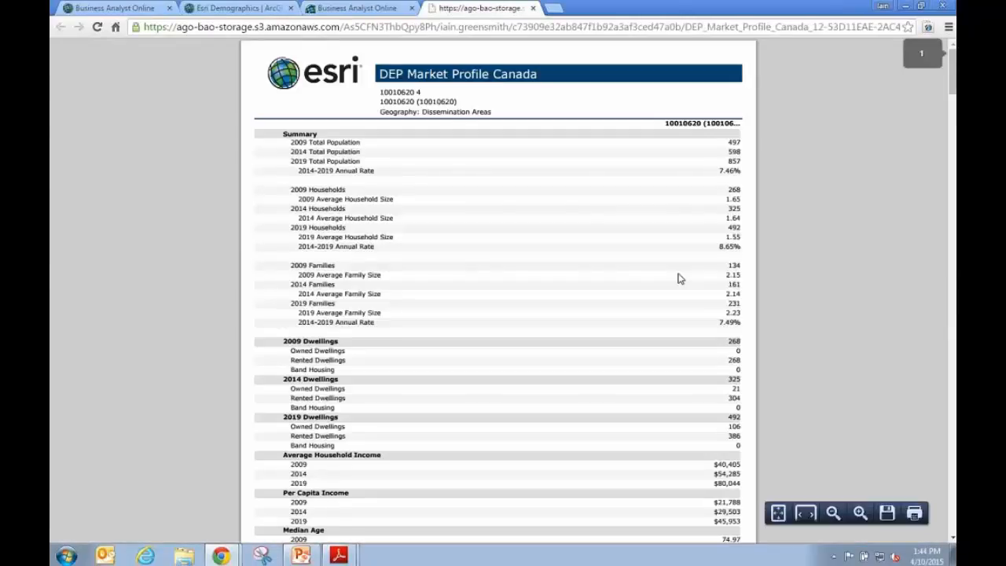
# Highlight the Amazon S3 storage host in the report's web address, and return to the report page.
pyautogui.moveTo(176, 26); pyautogui.dragTo(343, 26)
pyautogui.click(167, 147)
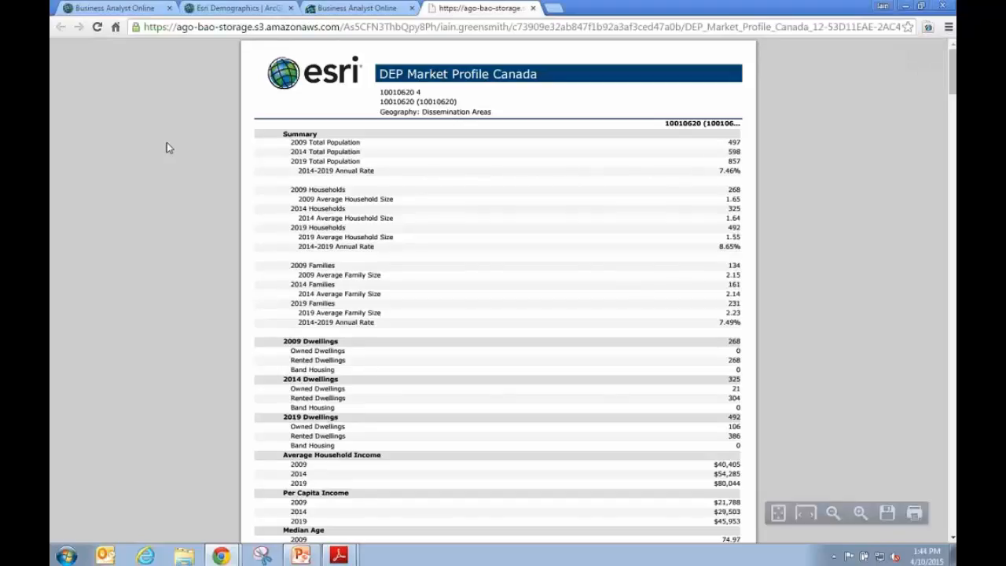
pyautogui.doubleClick(259, 27)
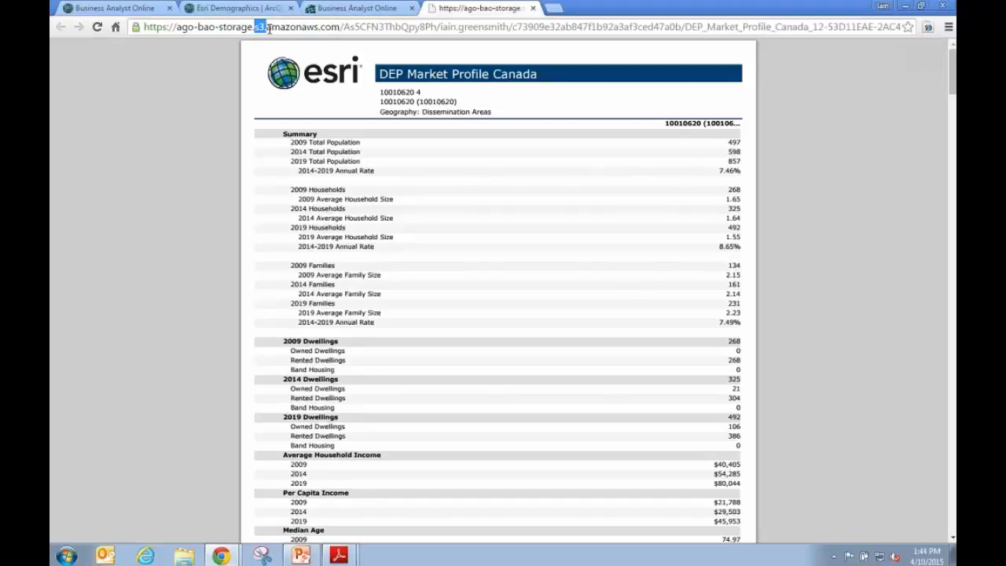
pyautogui.click(208, 181)
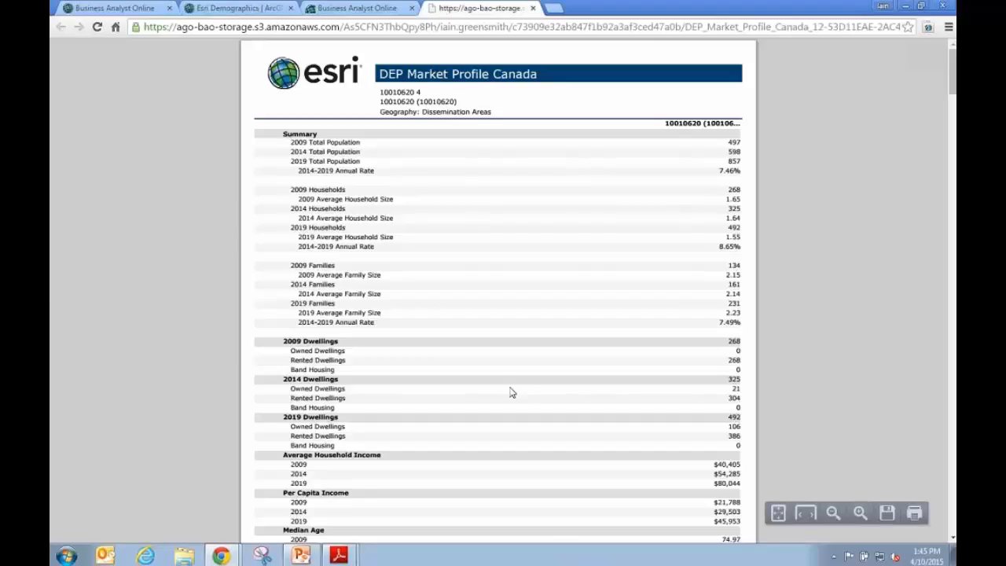
# Enlarge the report and read through its population, household, family, dwelling, income and median age figures.
pyautogui.hotkey('ctrl', '+')
pyautogui.hotkey('ctrl', '+')
pyautogui.hotkey('ctrl', '+')
pyautogui.hotkey('ctrl', '+')
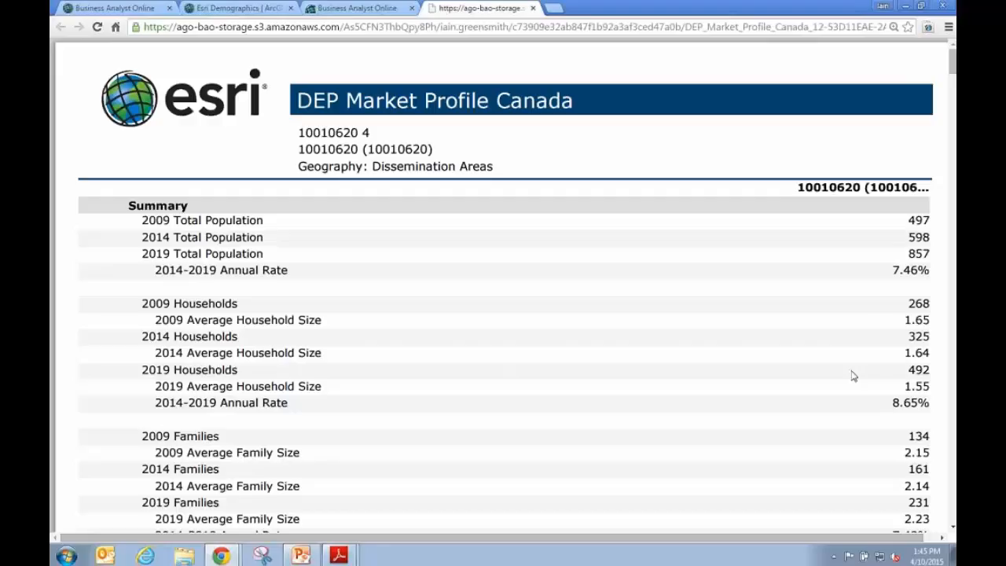
pyautogui.scroll(-3, 640, 280)
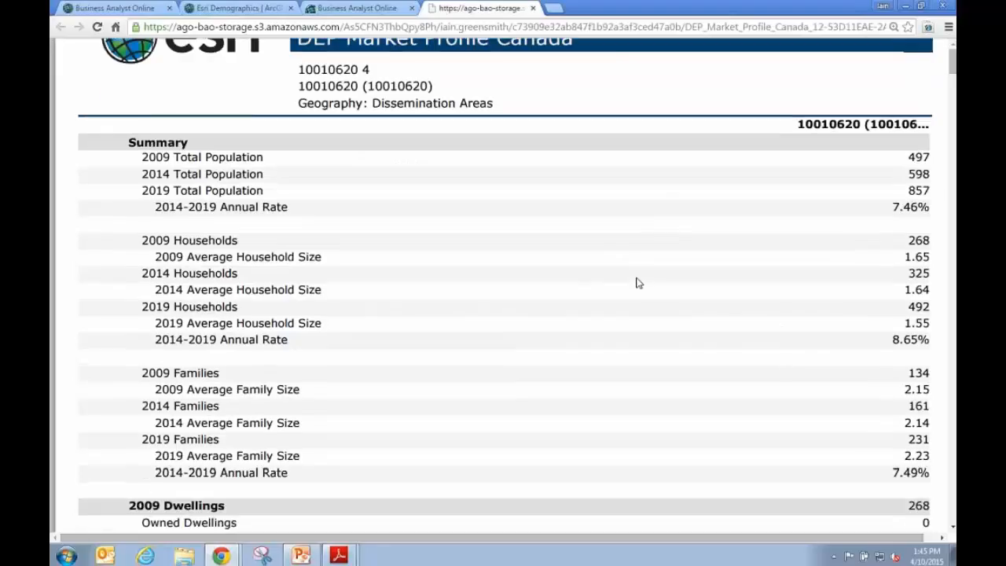
pyautogui.scroll(-1, 636, 297)
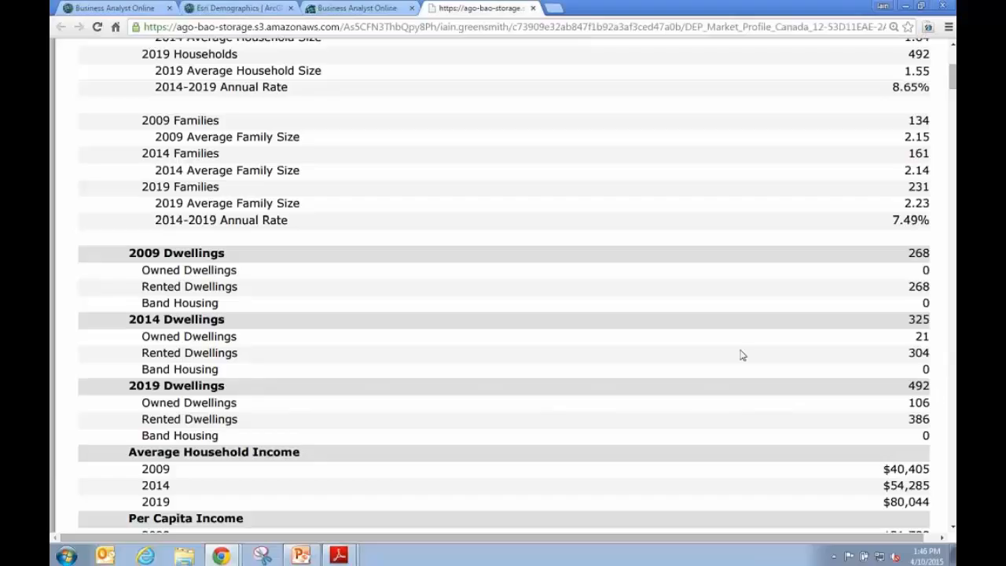
pyautogui.scroll(-3, 736, 355)
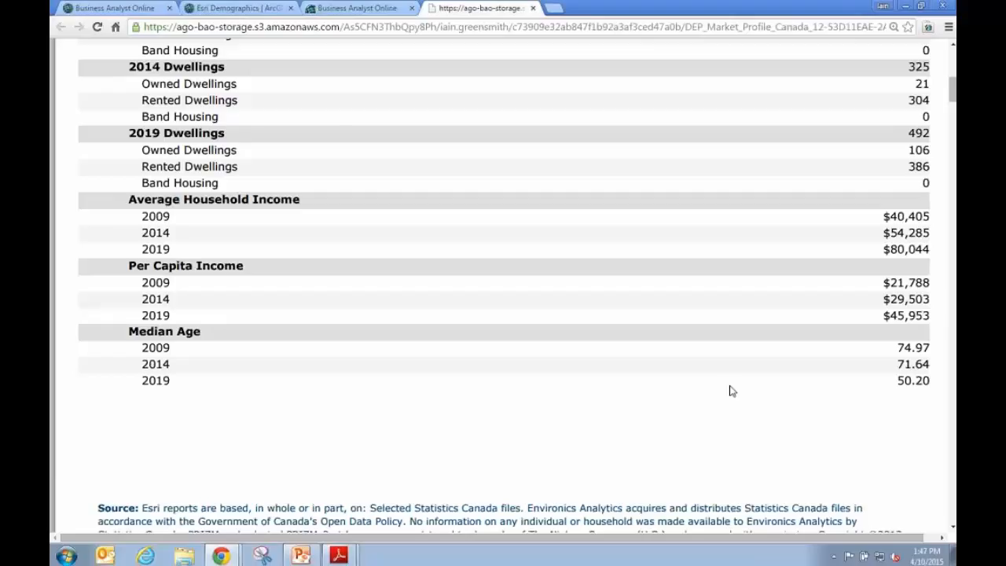
# Read through the report's households by income and population by age tables for 2009, 2014 and 2019.
pyautogui.scroll(-10, 729, 390)
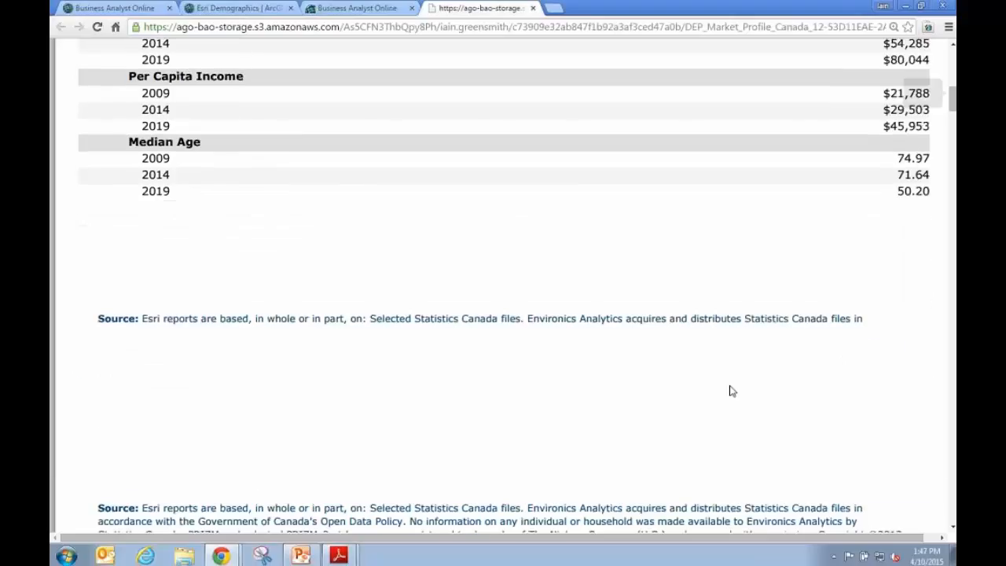
pyautogui.scroll(-3, 729, 390)
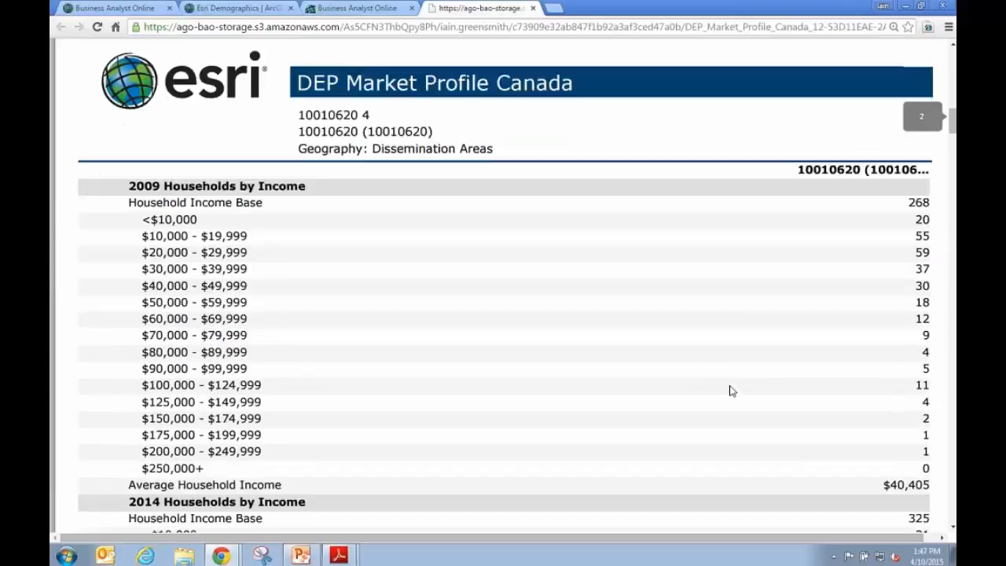
pyautogui.scroll(-9, 729, 391)
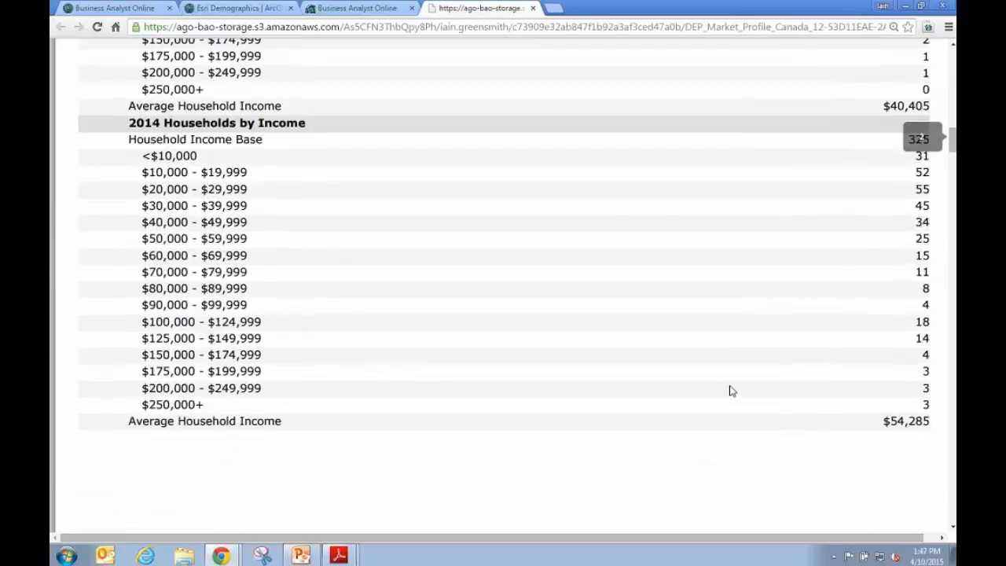
pyautogui.scroll(-2, 729, 391)
pyautogui.scroll(-20, 729, 390)
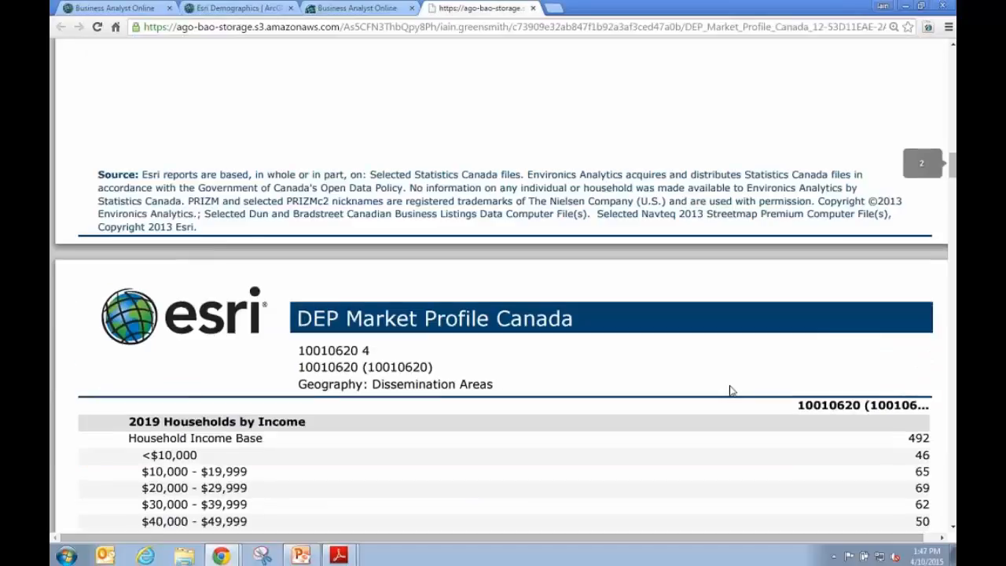
pyautogui.scroll(-6, 729, 390)
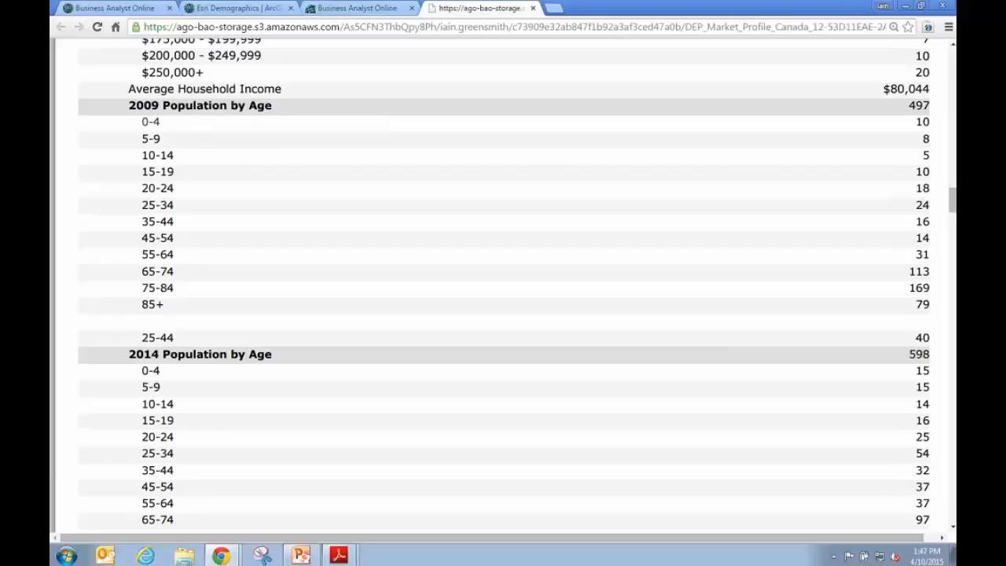
pyautogui.scroll(-5, 213, 411)
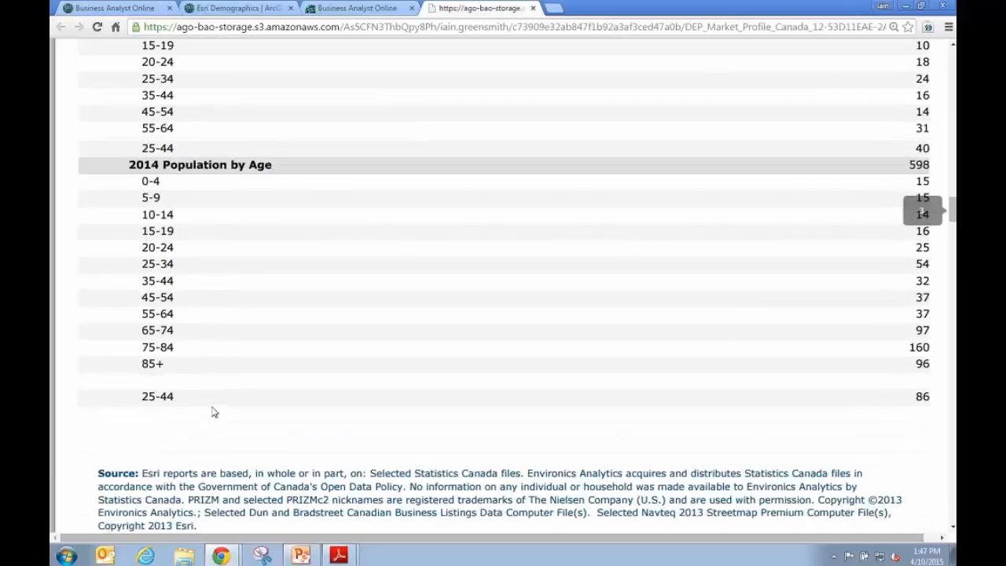
pyautogui.scroll(-6, 213, 411)
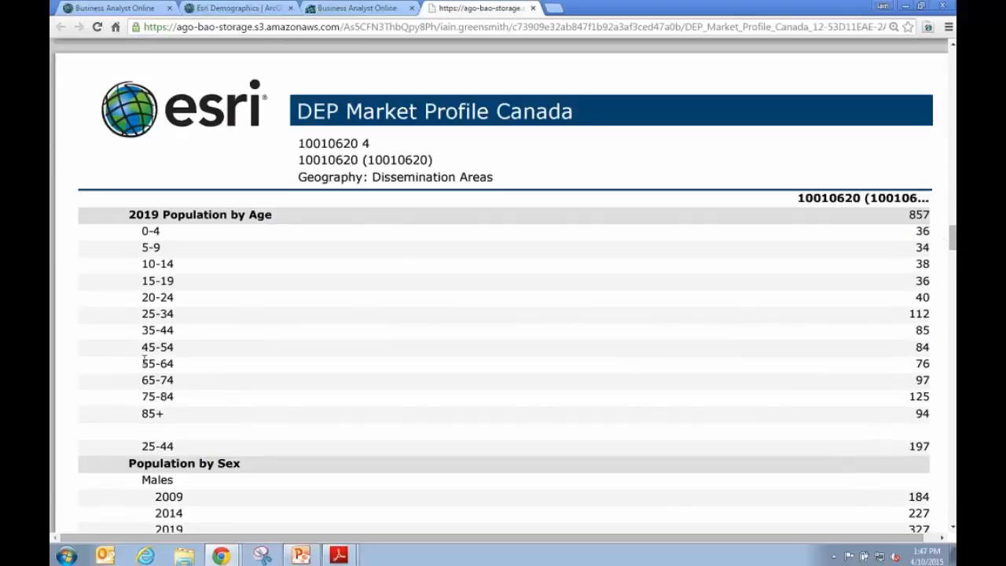
# Highlight the older age groups and their counts under 2019 Population by Age, and compare them with the 2014 table.
pyautogui.moveTo(143, 363); pyautogui.dragTo(178, 359)
pyautogui.moveTo(141, 395); pyautogui.dragTo(165, 394)
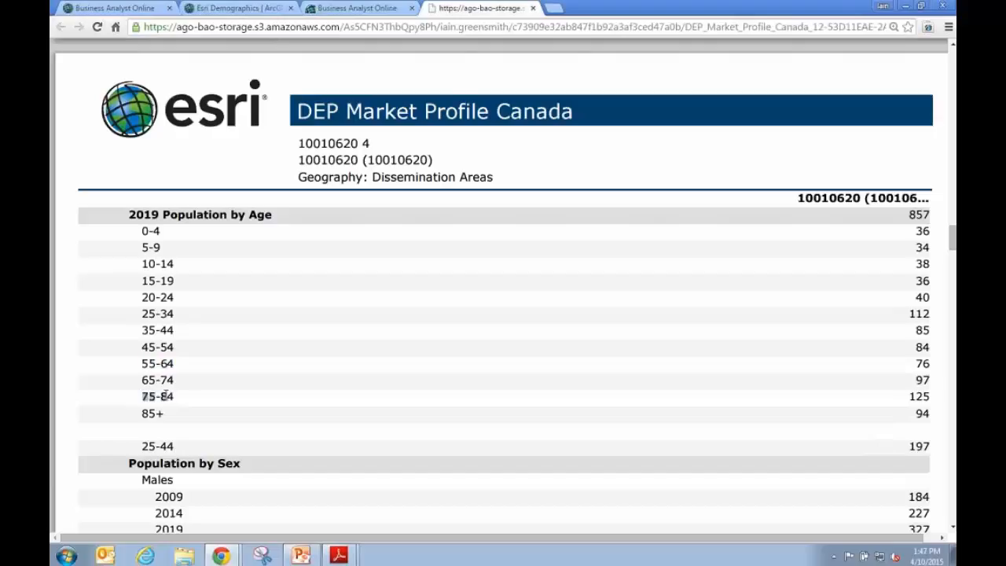
pyautogui.click(919, 379)
pyautogui.moveTo(920, 380); pyautogui.dragTo(931, 415)
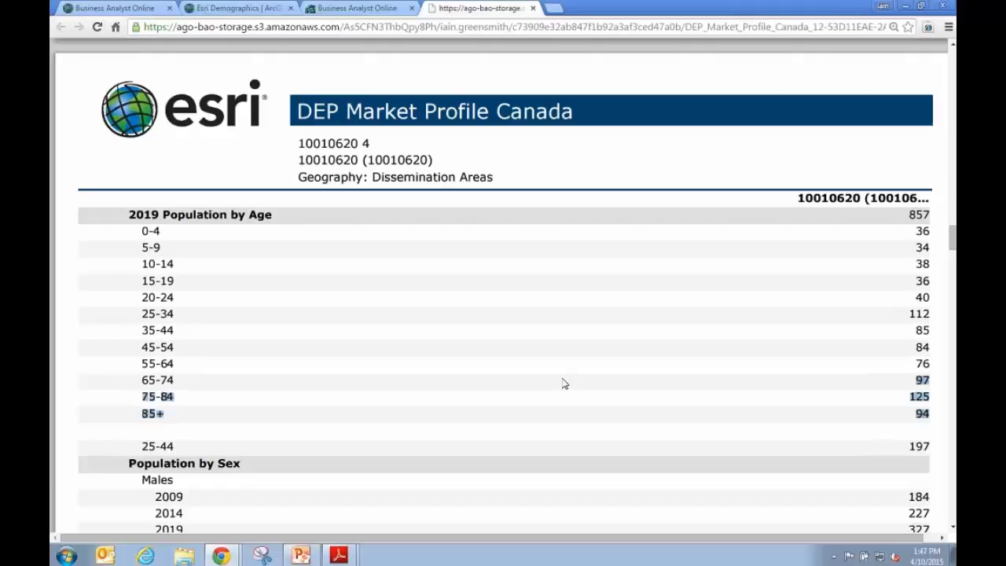
pyautogui.scroll(5, 563, 383)
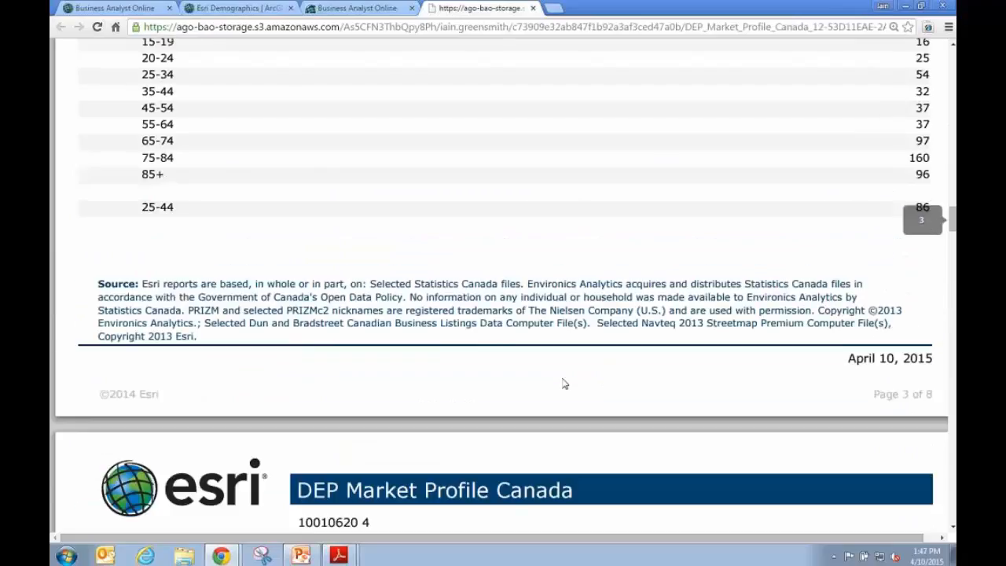
pyautogui.scroll(3, 564, 383)
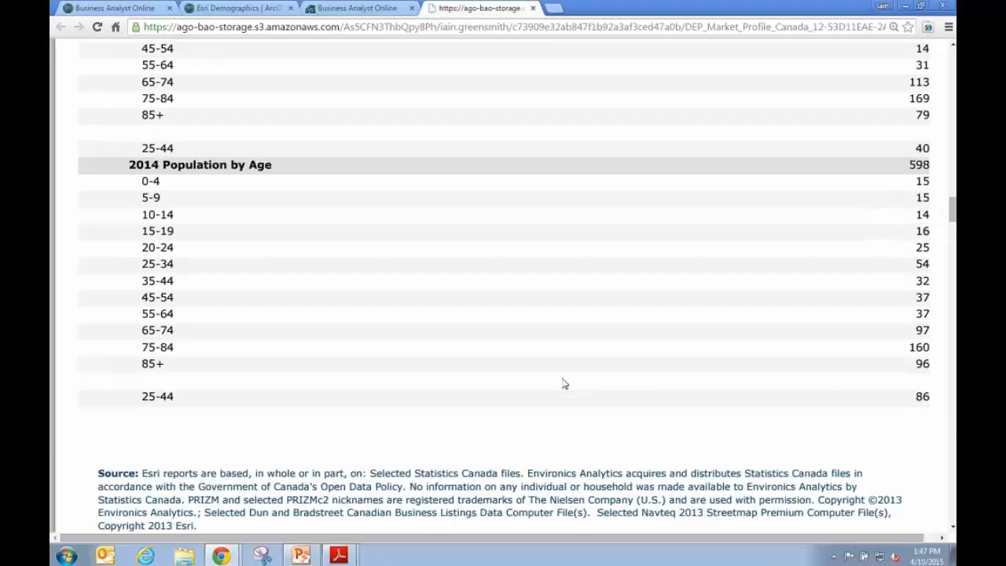
# Return to the Business Analyst Online map and close the report pop-up of dissemination area 10010620.
pyautogui.click(356, 8)
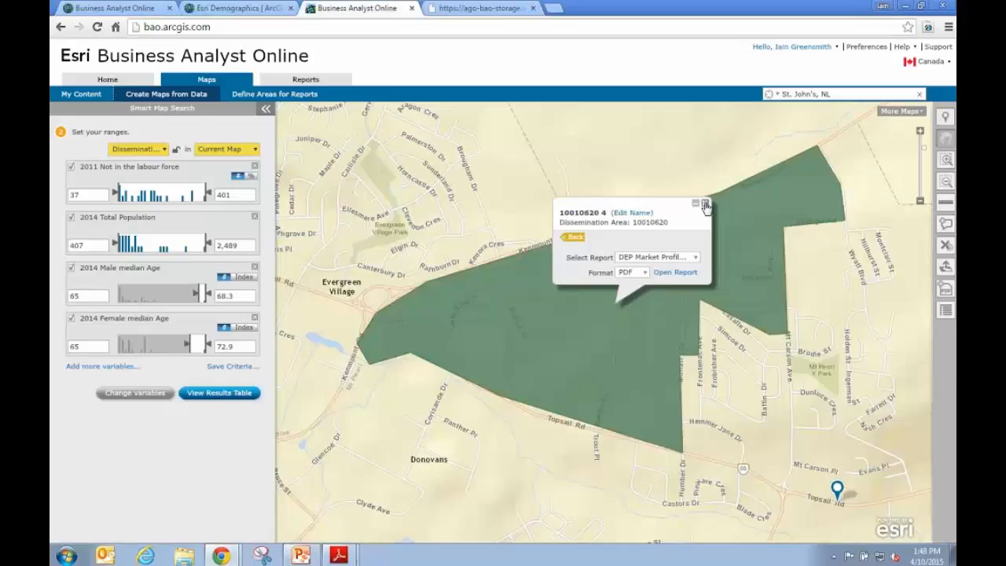
pyautogui.click(705, 205)
# Select dissemination area 10010356 south of MacDonald Dr in St. John's and run its DEP Market Profile Canada report in PDF format.
pyautogui.scroll(-1, 617, 187)
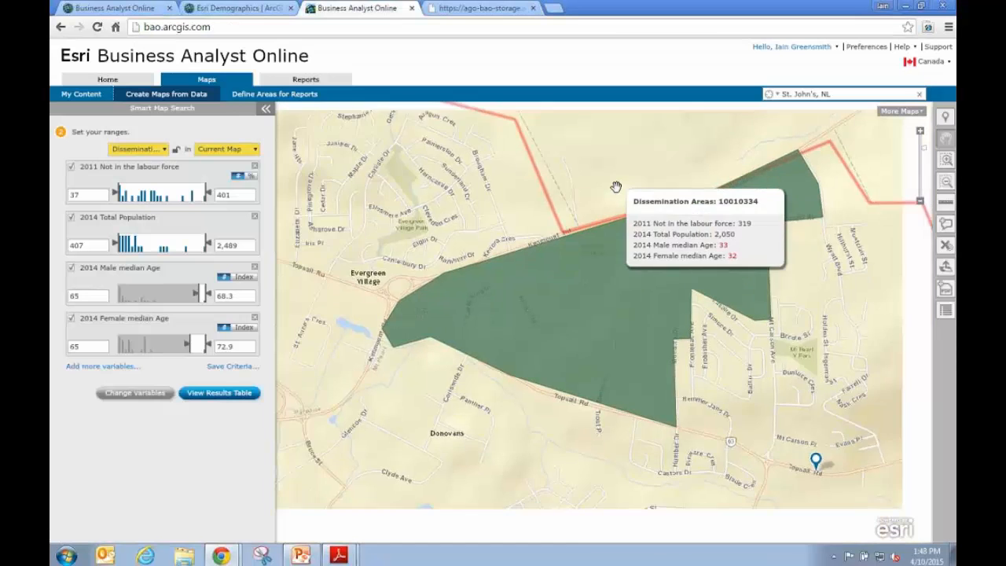
pyautogui.scroll(-1, 616, 186)
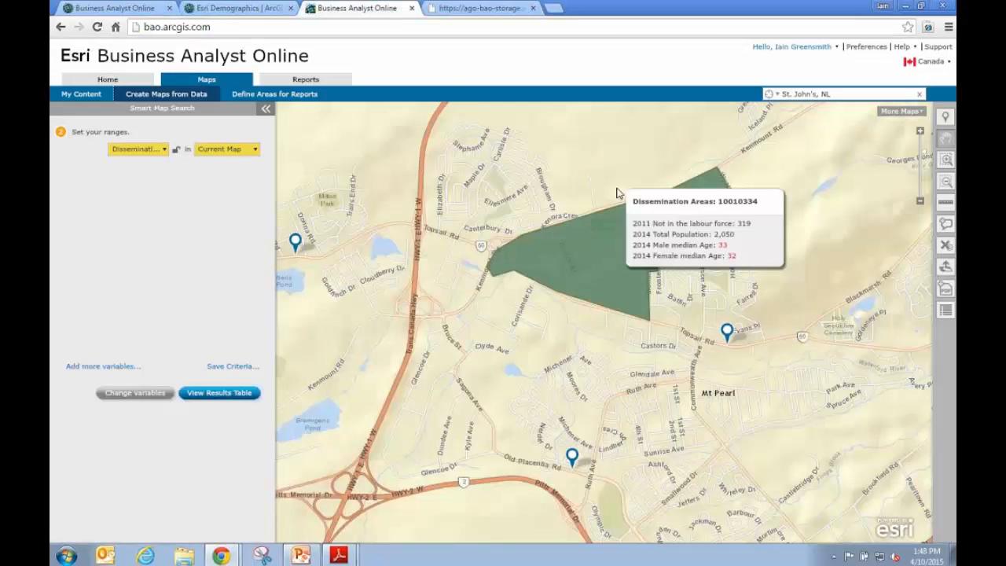
pyautogui.scroll(-1, 617, 193)
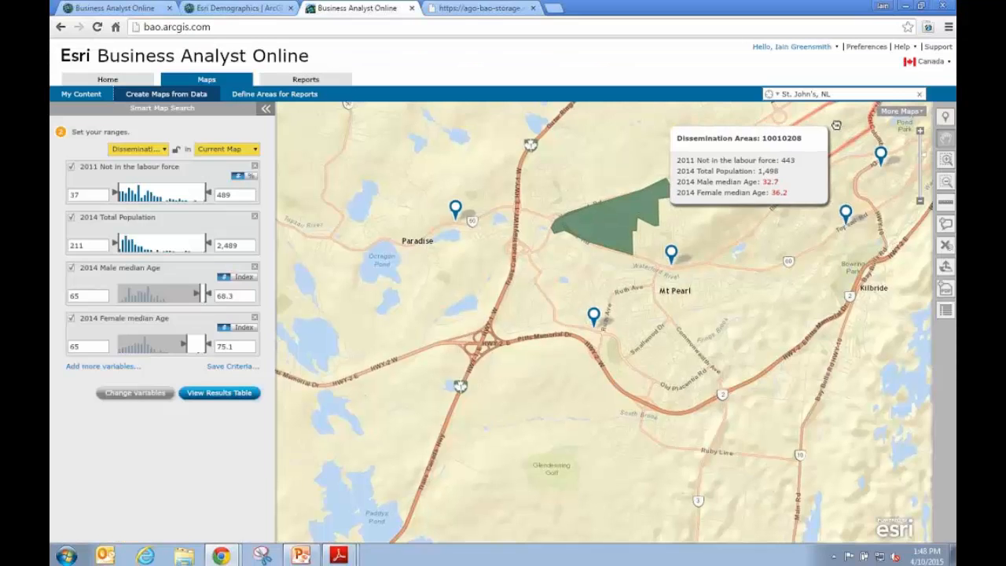
pyautogui.moveTo(758, 237); pyautogui.dragTo(567, 499)
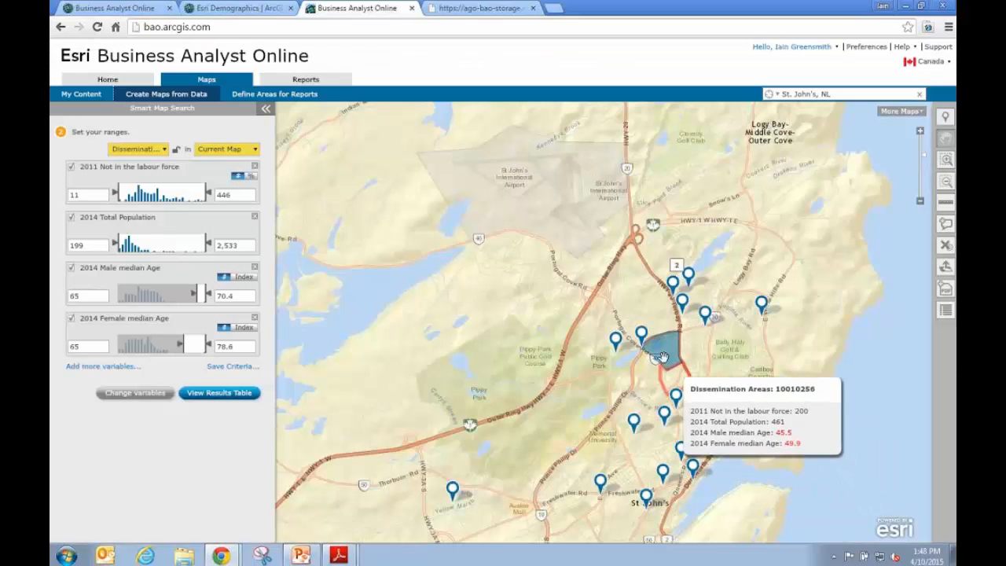
pyautogui.click(662, 345)
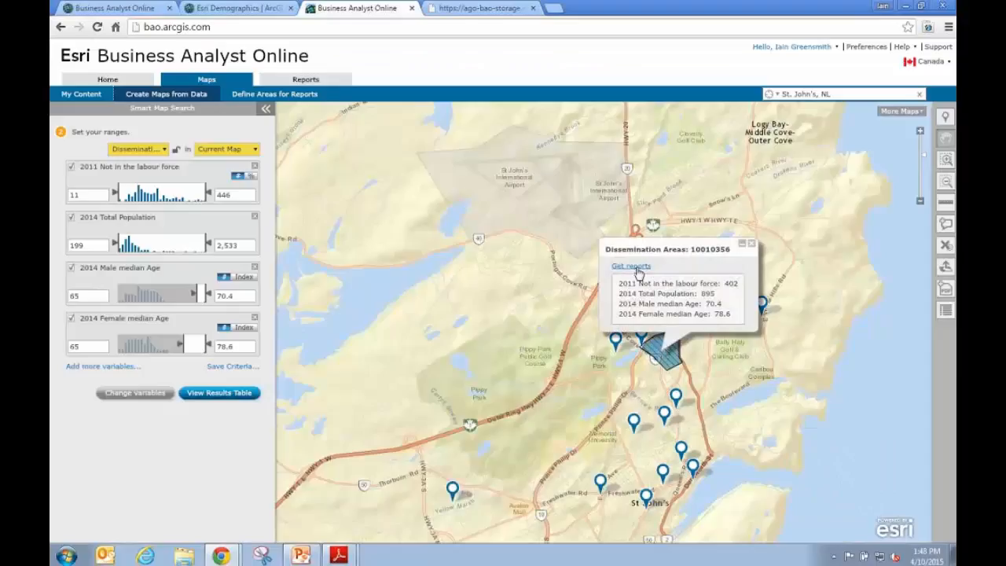
pyautogui.click(638, 267)
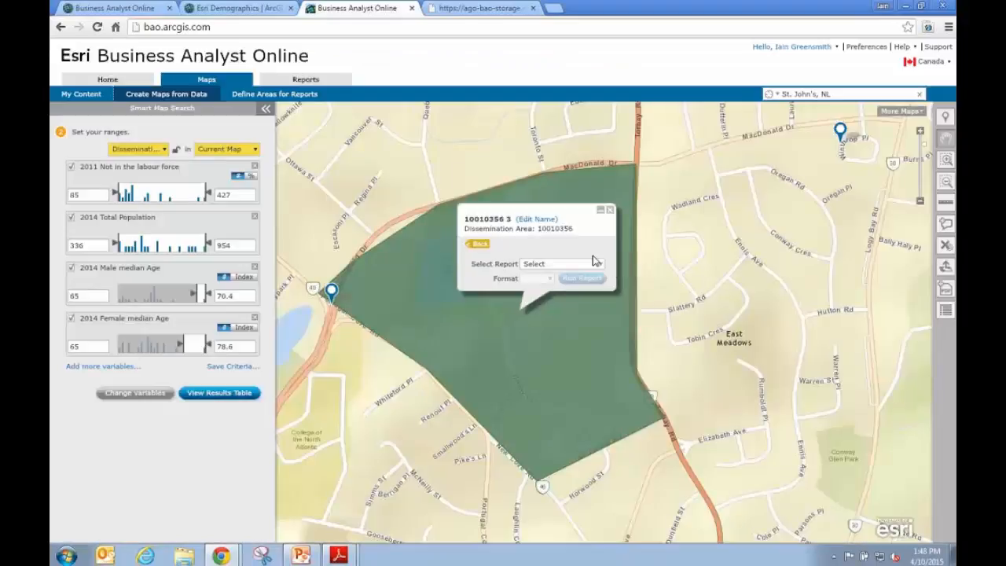
pyautogui.click(600, 269)
pyautogui.click(581, 275)
pyautogui.click(582, 279)
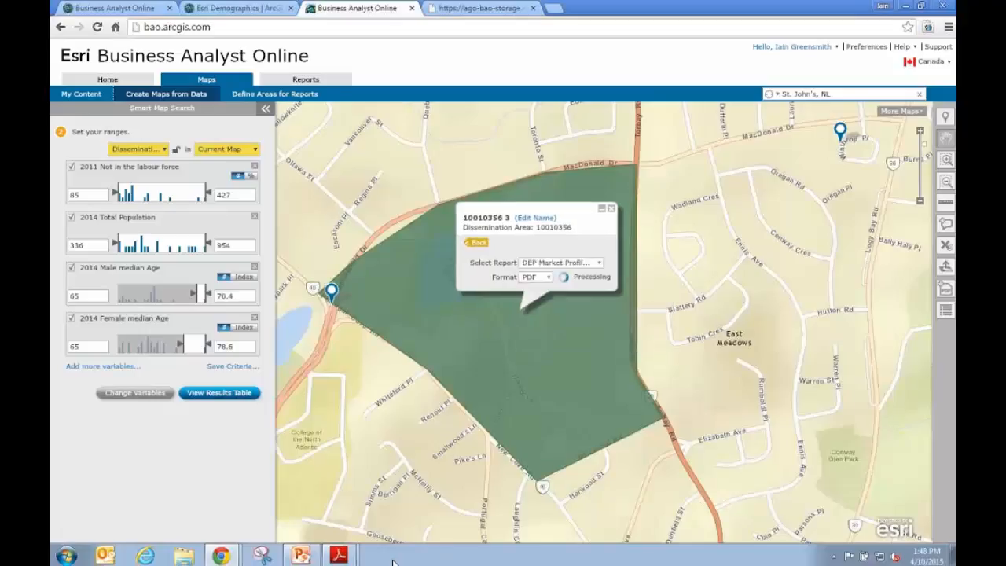
# Read the population, household, dwelling, income and median age figures in DEP_Market_Profile_Canada_10010356.pdf in Adobe Reader, and return to the map.
pyautogui.click(341, 557)
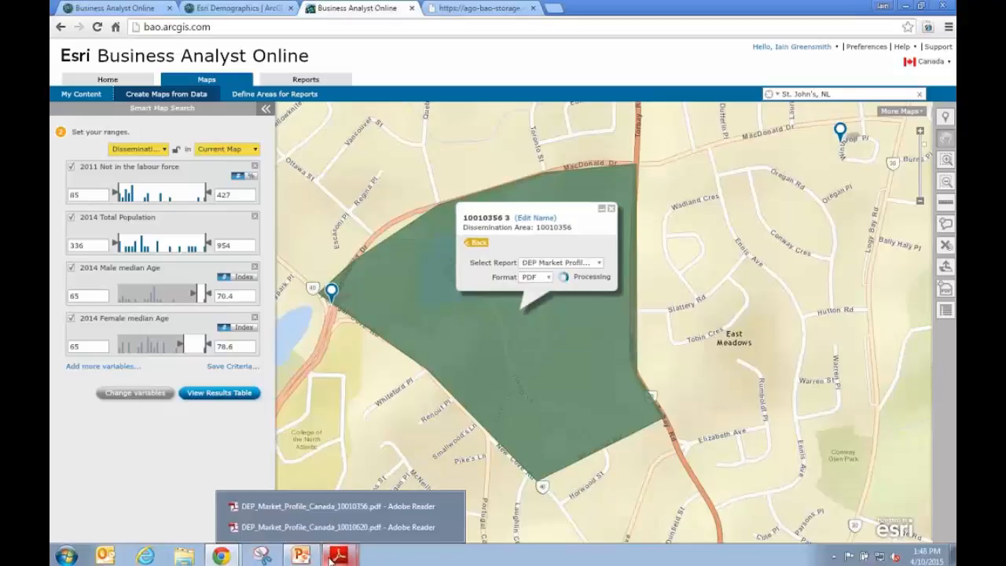
pyautogui.click(330, 505)
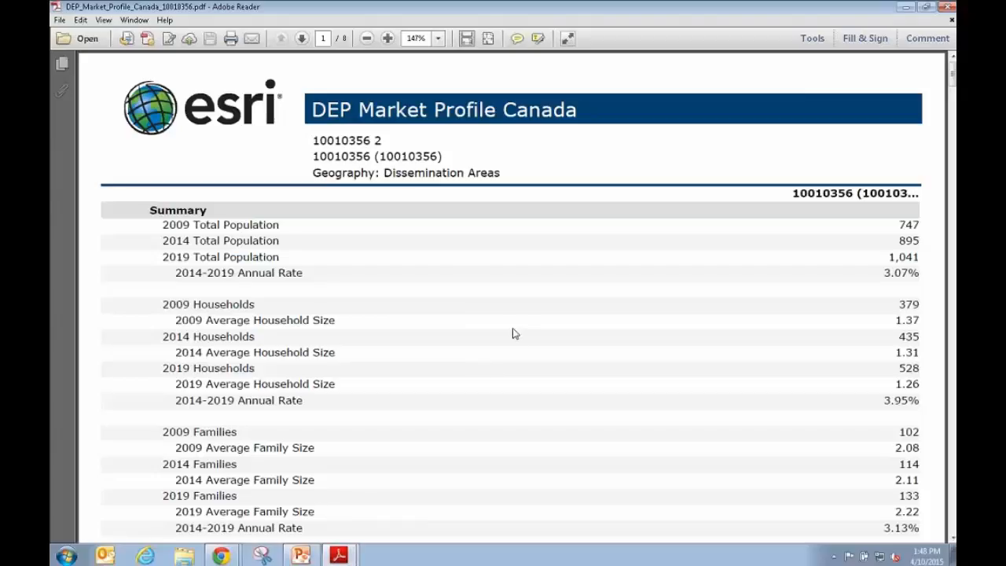
pyautogui.scroll(-1, 514, 333)
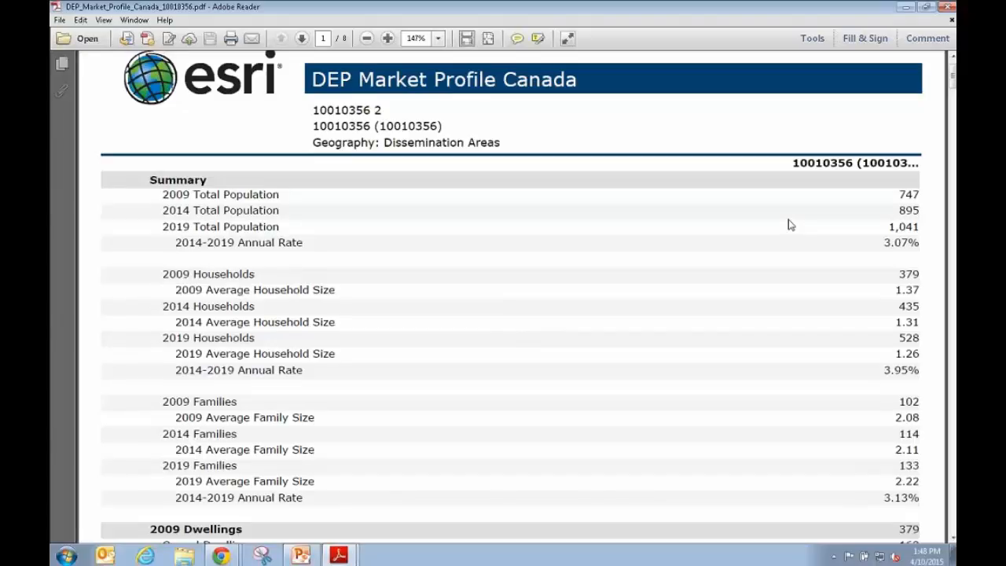
pyautogui.scroll(-1, 665, 419)
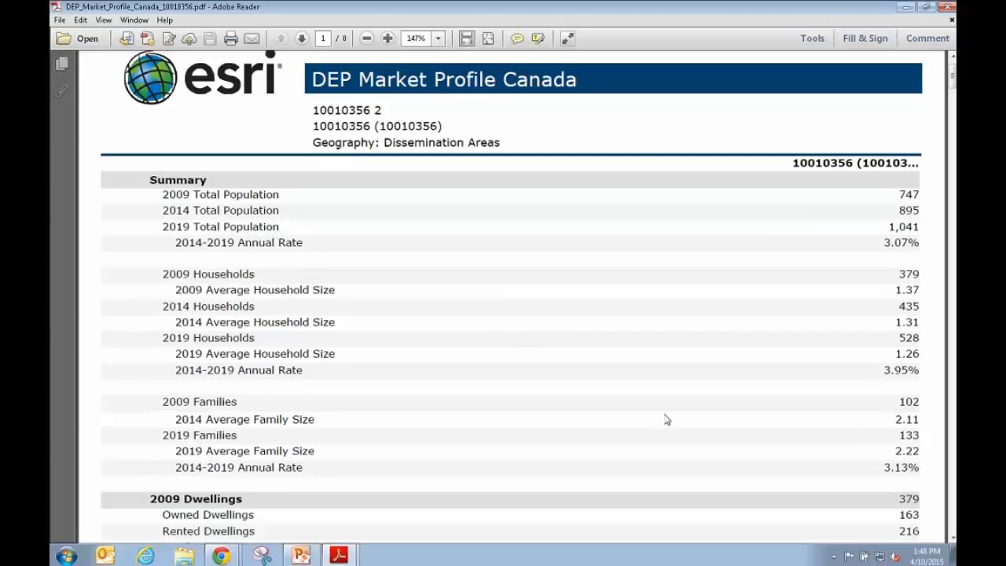
pyautogui.scroll(-5, 665, 420)
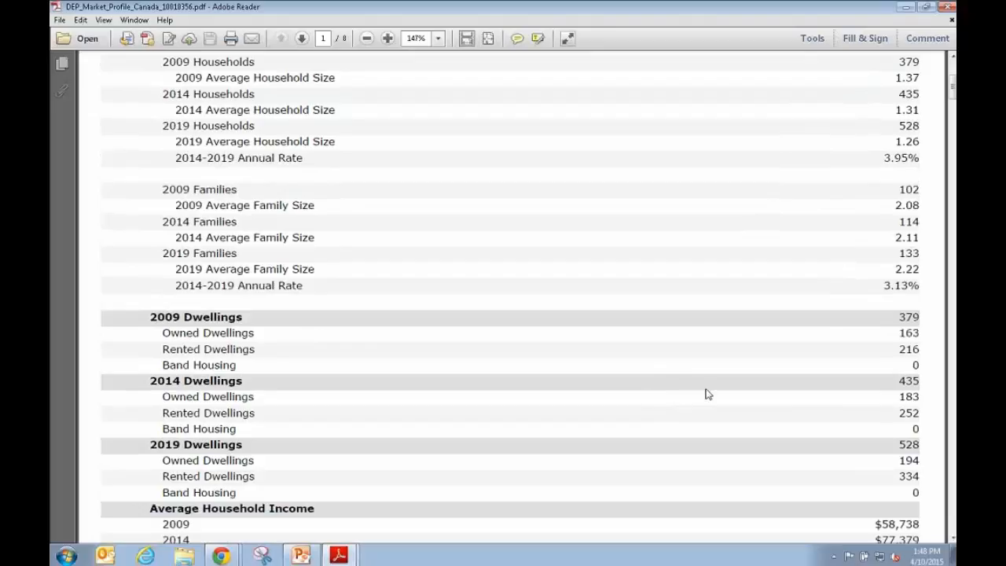
pyautogui.scroll(-3, 737, 449)
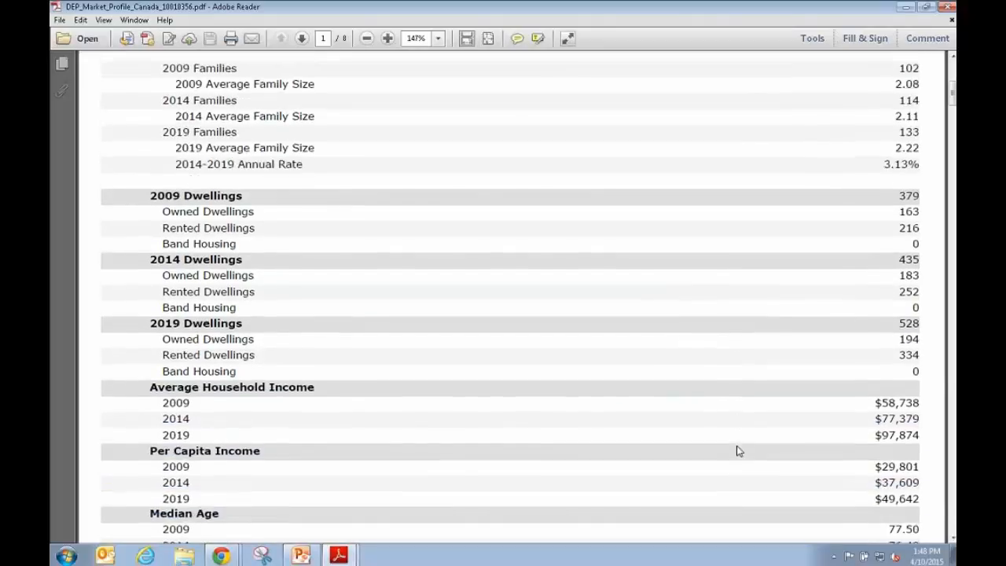
pyautogui.scroll(-1, 737, 450)
pyautogui.scroll(-3, 742, 432)
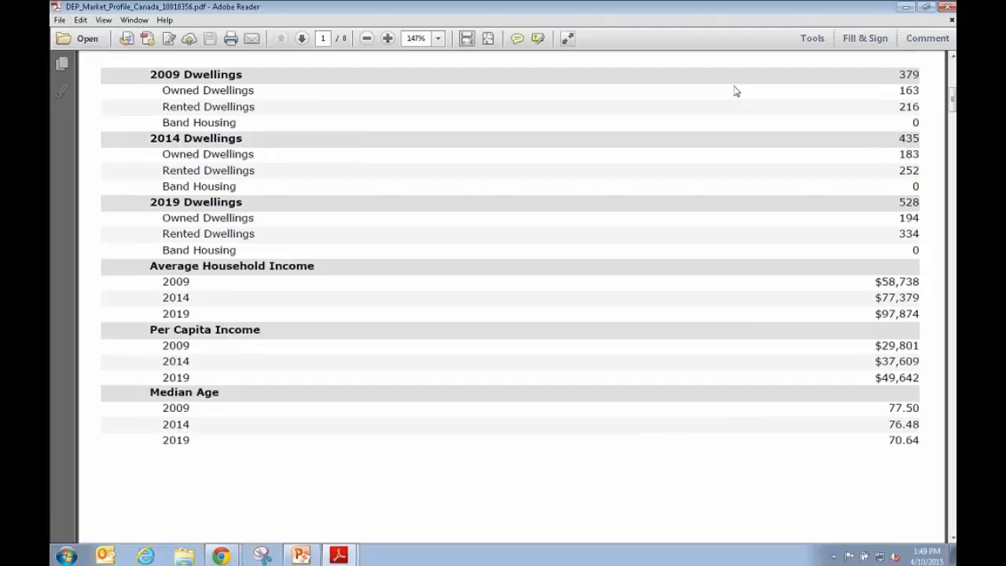
pyautogui.click(905, 10)
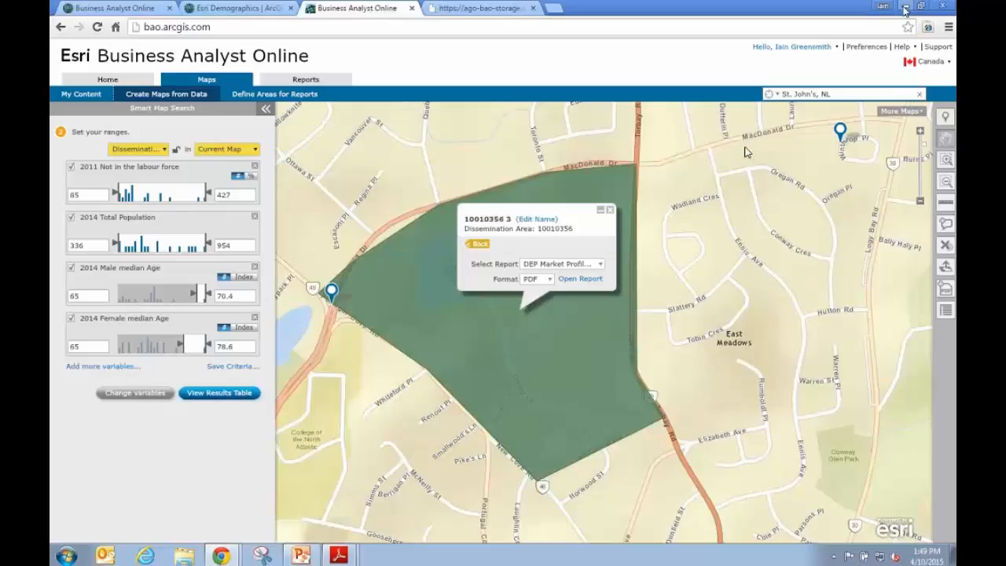